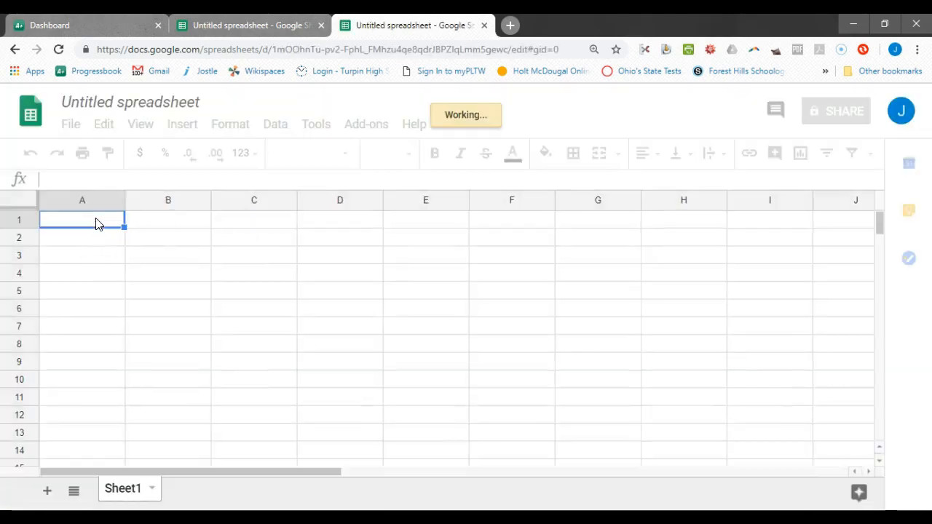
Step: Enter the column headings Mass in A1 and Acceleration in B1
{"action": "left_click", "coordinate": [381, 230]}
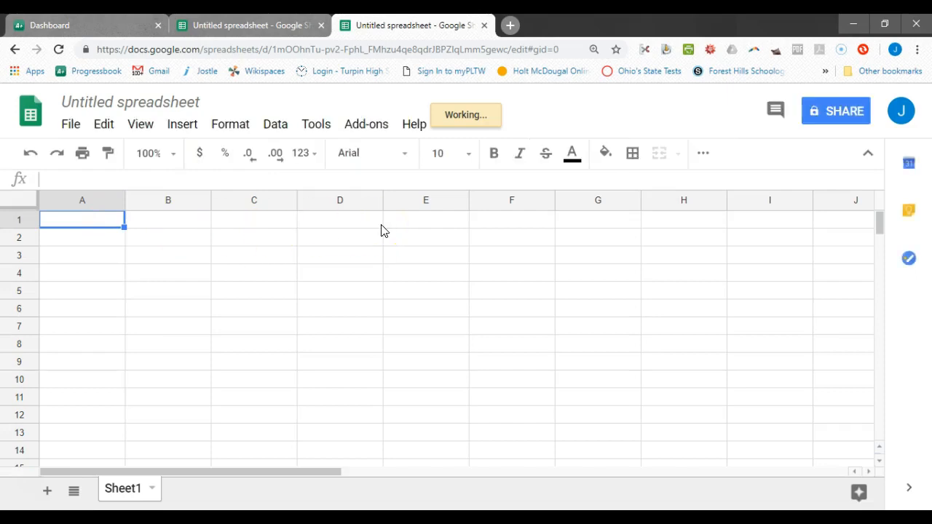
{"action": "type", "text": "Mass"}
{"action": "key", "text": "Tab"}
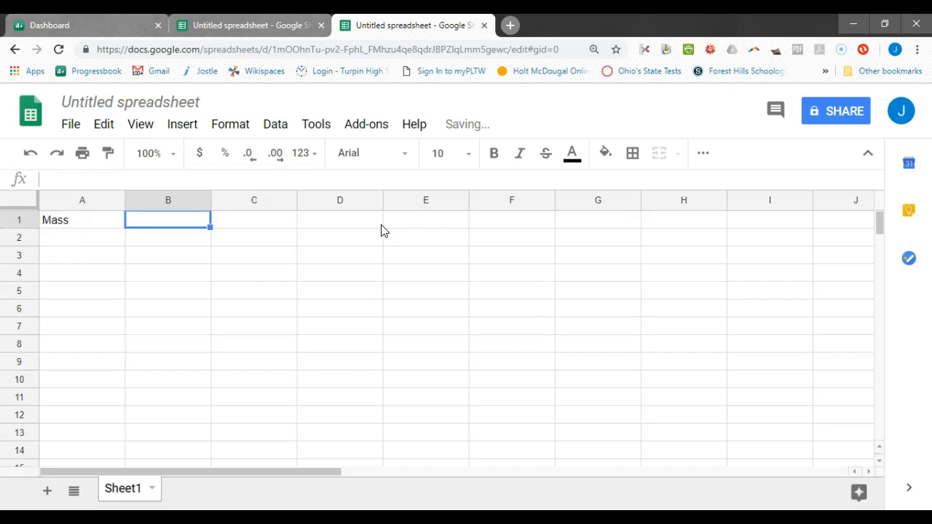
{"action": "type", "text": "Acceleration"}
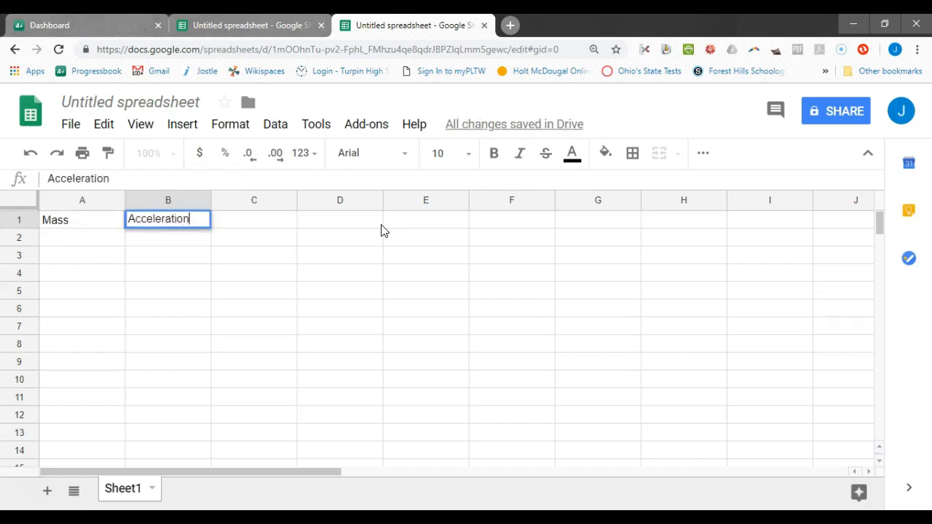
{"action": "left_click", "coordinate": [81, 223]}
Step: Enter the mass values 0.5, 1.5, 2, 2.5 and 3 in cells A2 through A6
{"action": "left_click", "coordinate": [82, 236]}
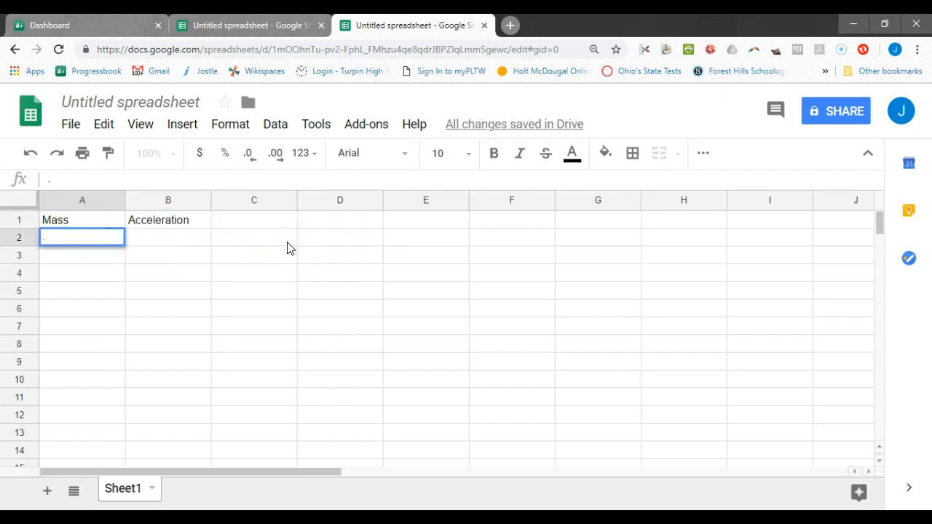
{"action": "key", "text": "Return"}
{"action": "type", "text": "1.5"}
{"action": "key", "text": "Return"}
{"action": "type", "text": "2"}
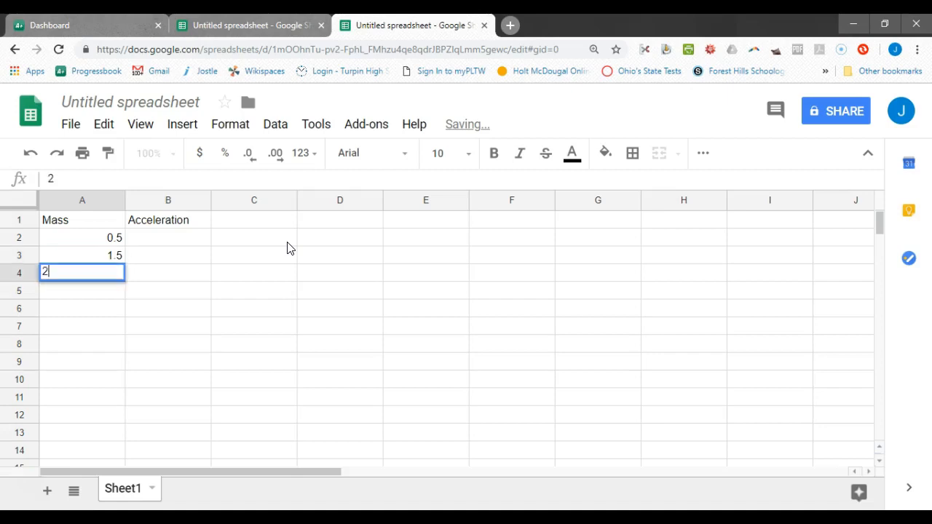
{"action": "key", "text": "Return"}
{"action": "type", "text": "2.5"}
{"action": "key", "text": "Return"}
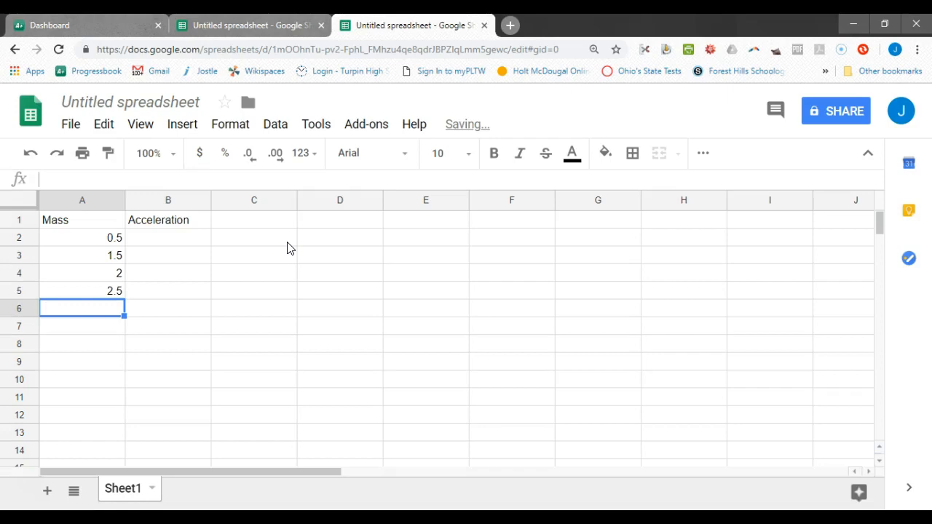
{"action": "key", "text": "Tab"}
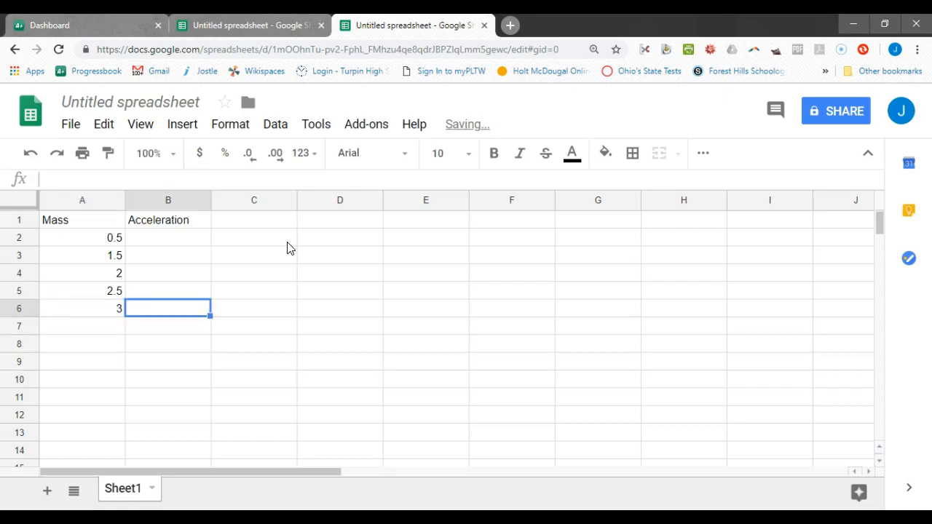
Step: Enter the acceleration values 10, 3.33, 2.5, 2 and 1.66 in cells B2 through B6
{"action": "left_click", "coordinate": [202, 243]}
{"action": "type", "text": "10"}
{"action": "key", "text": "Return"}
{"action": "type", "text": "3.33"}
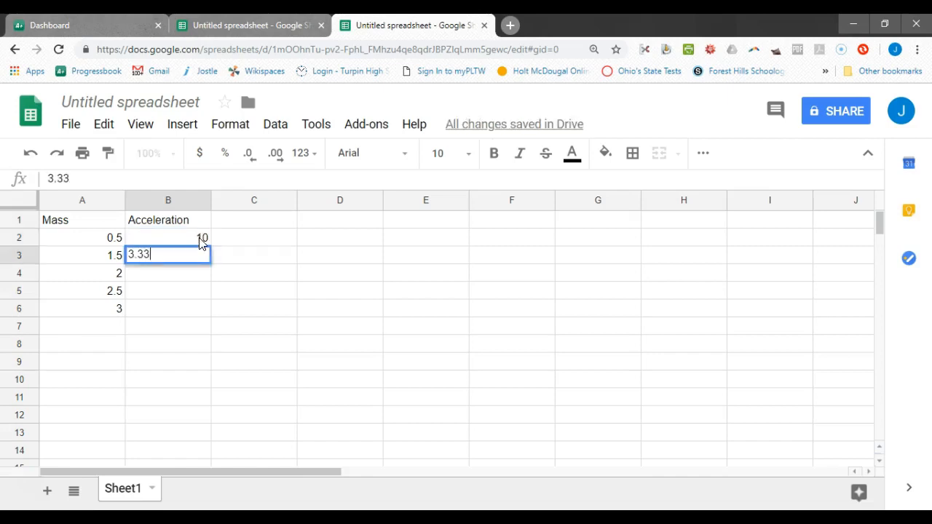
{"action": "key", "text": "Return"}
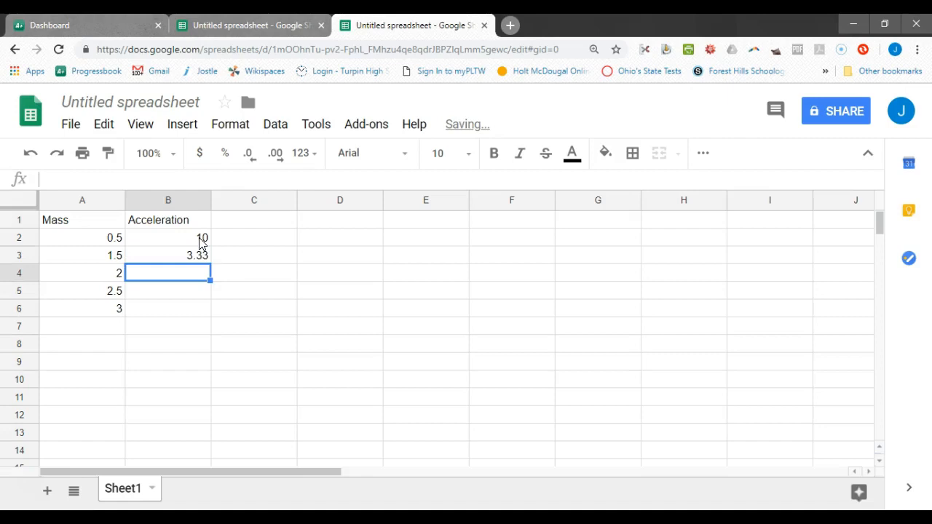
{"action": "type", "text": "2.5"}
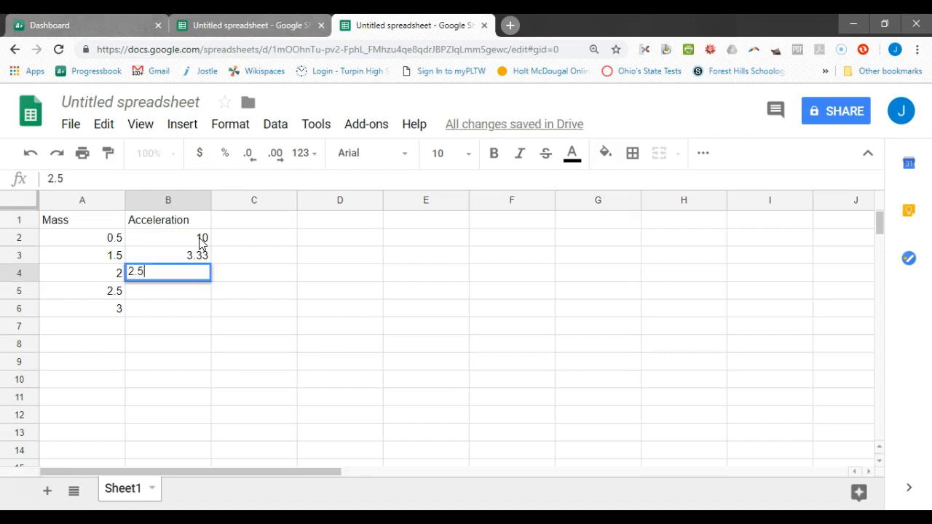
{"action": "key", "text": "Return"}
{"action": "type", "text": "2"}
{"action": "key", "text": "Return"}
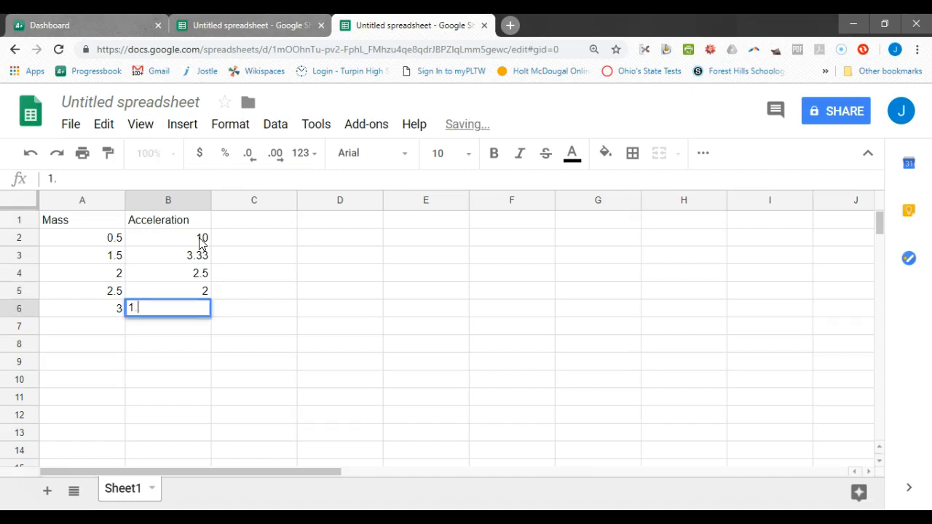
{"action": "type", "text": "1.66"}
{"action": "key", "text": "Tab"}
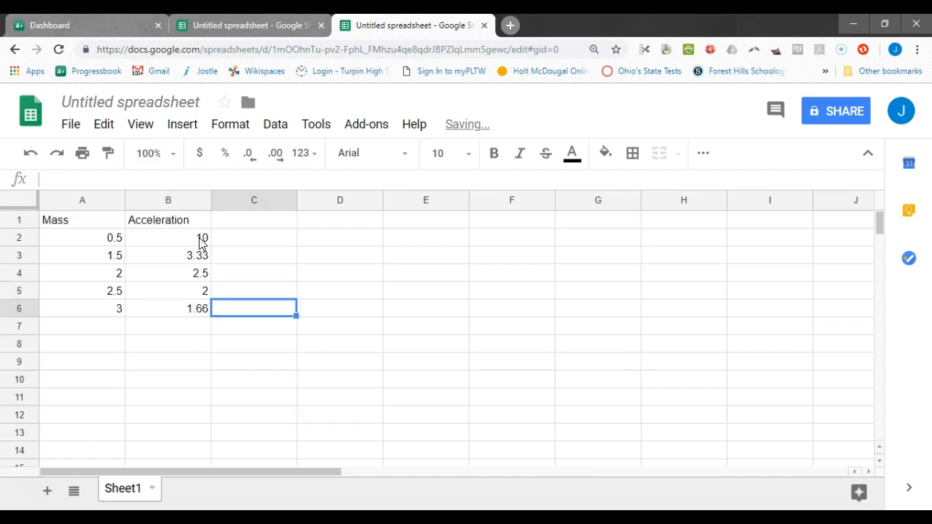
Step: Insert an empty column between the Mass and Acceleration columns
{"action": "left_click", "coordinate": [164, 200]}
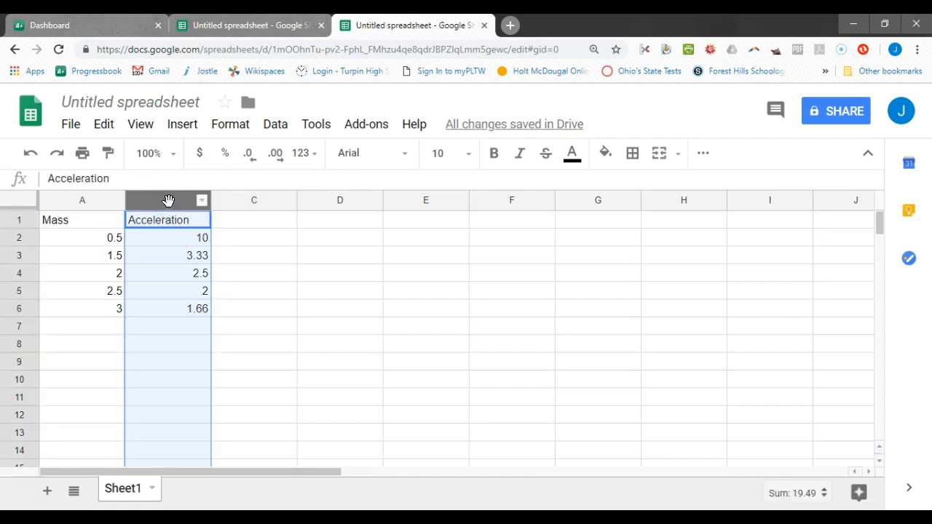
{"action": "right_click", "coordinate": [167, 199]}
{"action": "left_click", "coordinate": [299, 326]}
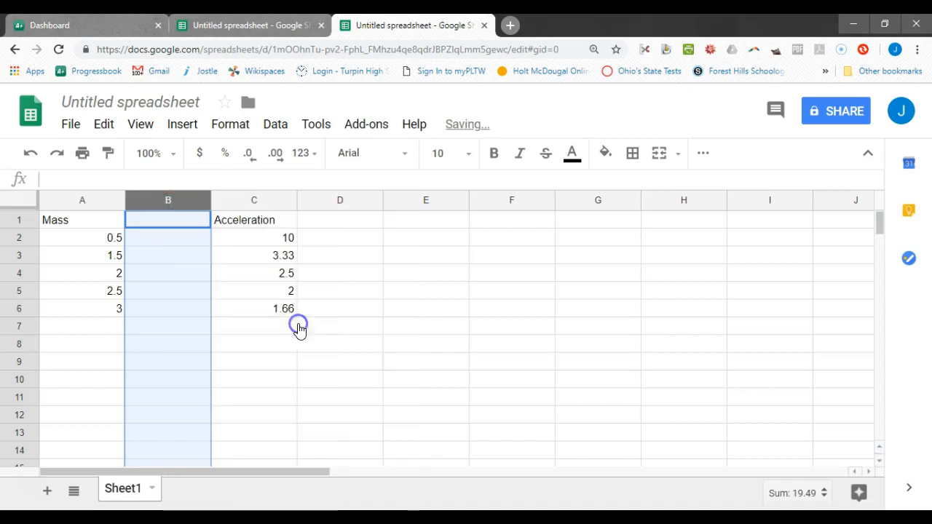
Step: Enter the heading 1/Mass in cell B1, with a capital M
{"action": "left_click", "coordinate": [181, 228]}
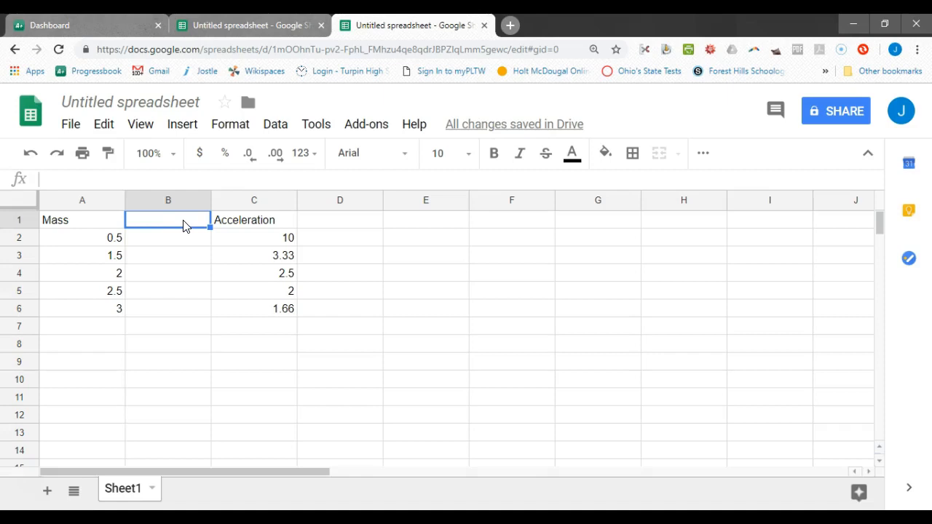
{"action": "type", "text": "1/mass"}
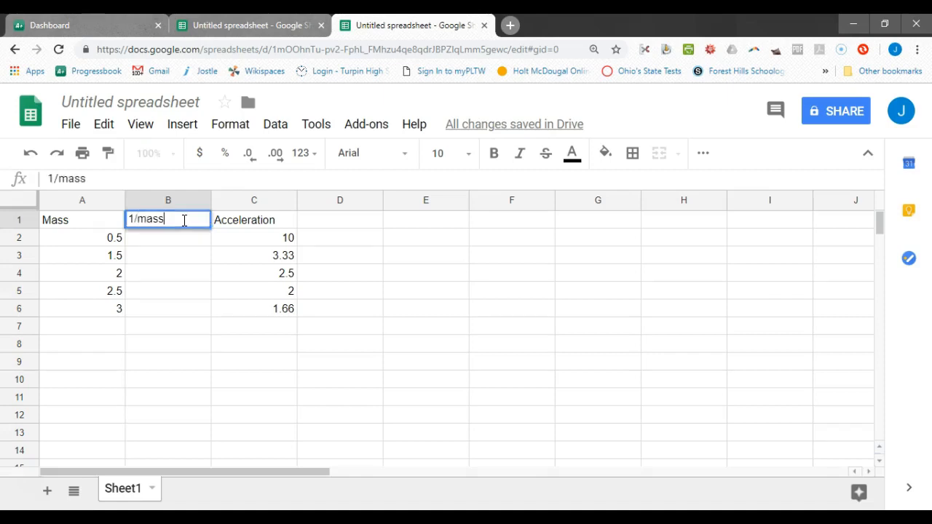
{"action": "key", "text": "Left"}
{"action": "left_click", "coordinate": [150, 223]}
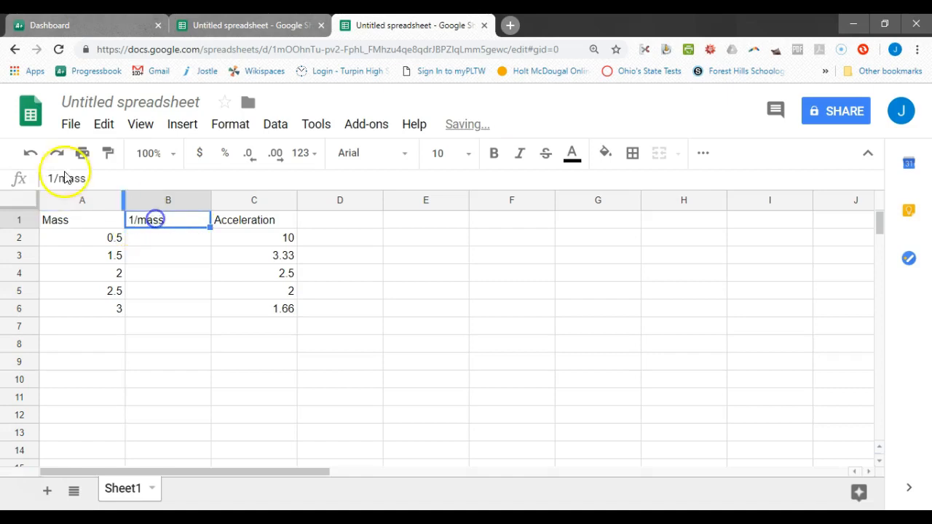
{"action": "left_click", "coordinate": [69, 175]}
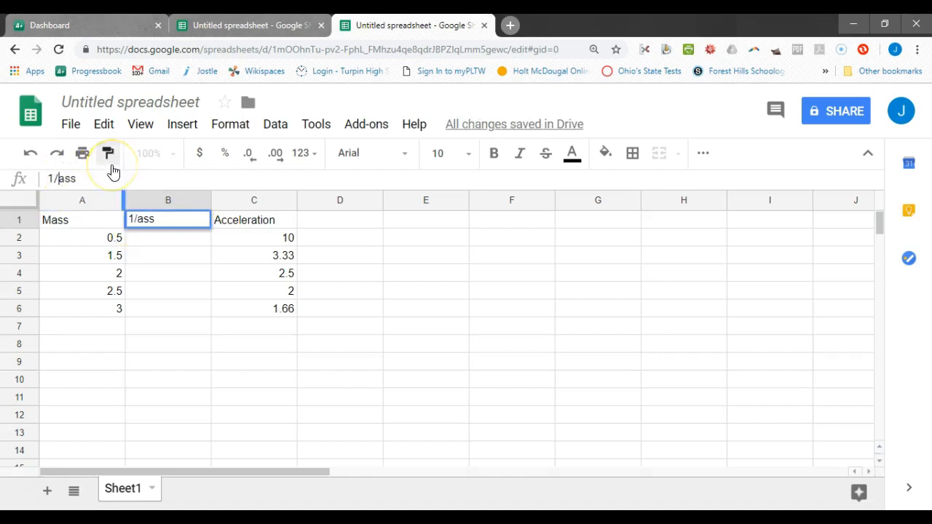
Step: Enter the formula =1/A2 in cell B2 to calculate the inverse of the first mass
{"action": "left_click", "coordinate": [158, 240]}
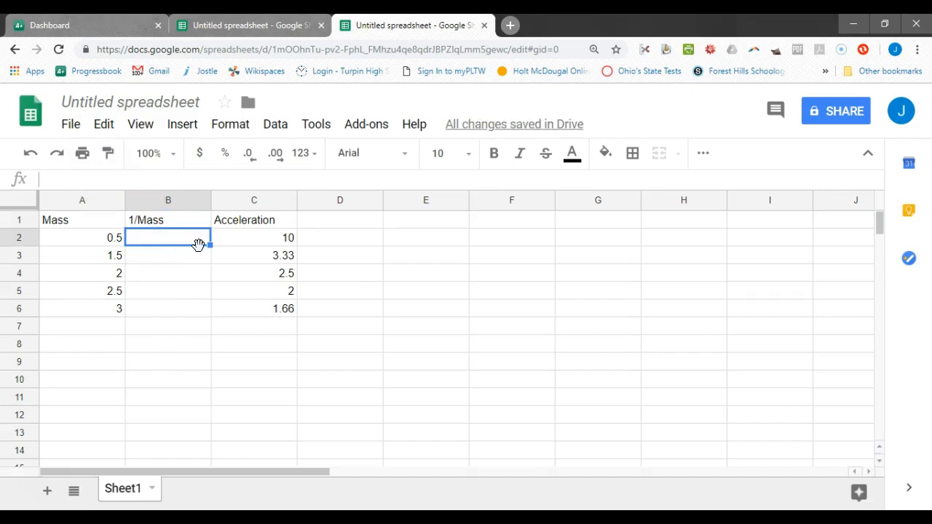
{"action": "type", "text": "="}
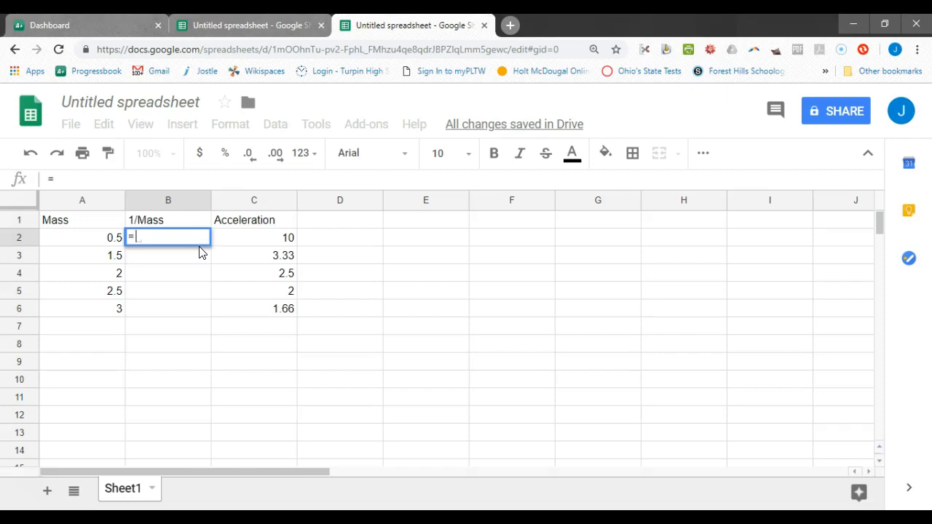
{"action": "type", "text": "1"}
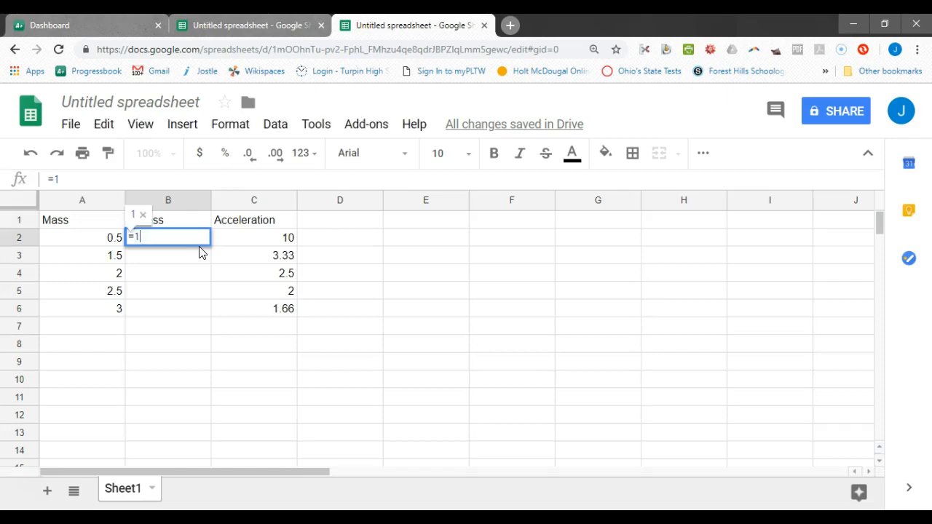
{"action": "type", "text": "/"}
{"action": "left_click", "coordinate": [111, 243]}
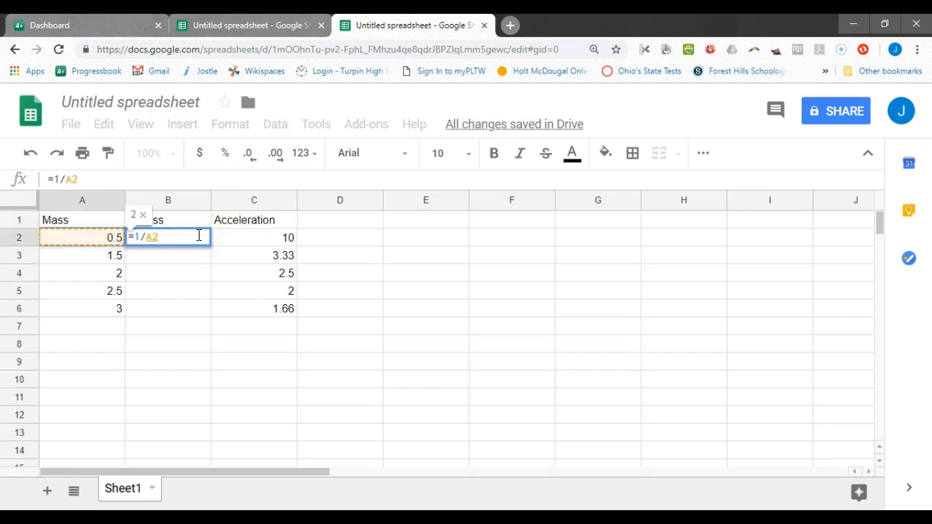
{"action": "key", "text": "Return"}
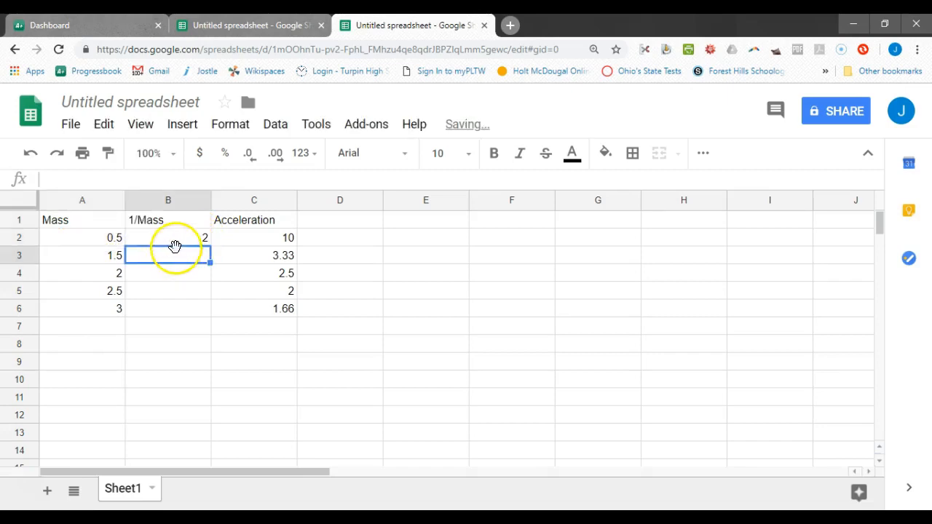
Step: Fill the inverse-mass formula from B2 down through B6
{"action": "left_click", "coordinate": [184, 238]}
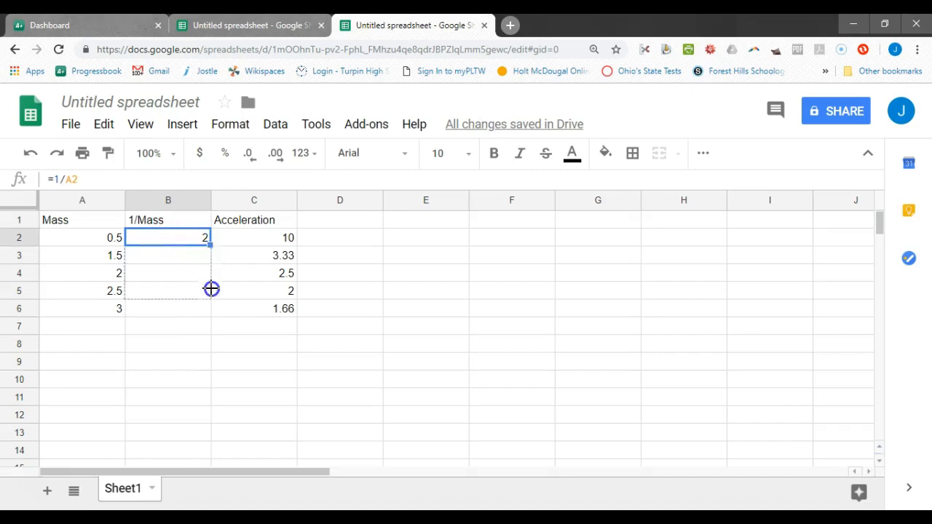
{"action": "left_click_drag", "start_coordinate": [208, 312], "coordinate": [209, 314]}
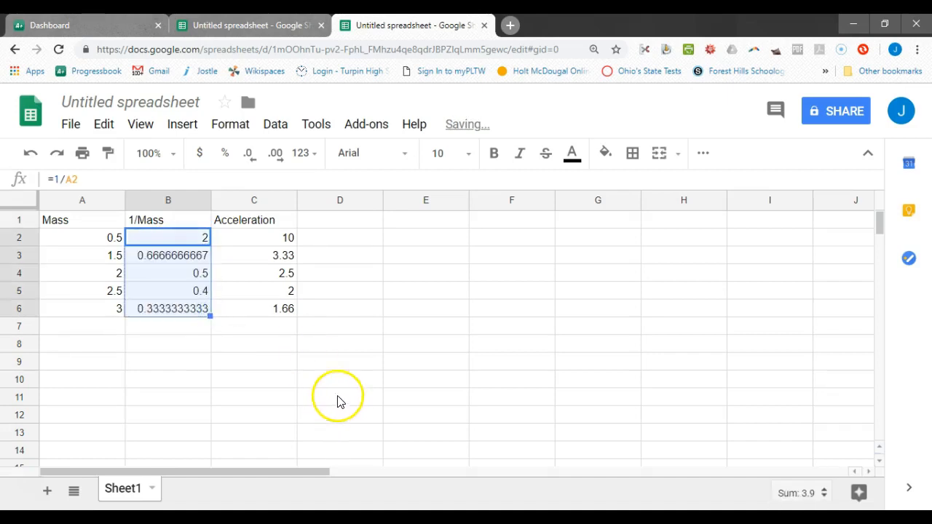
{"action": "left_click", "coordinate": [190, 329]}
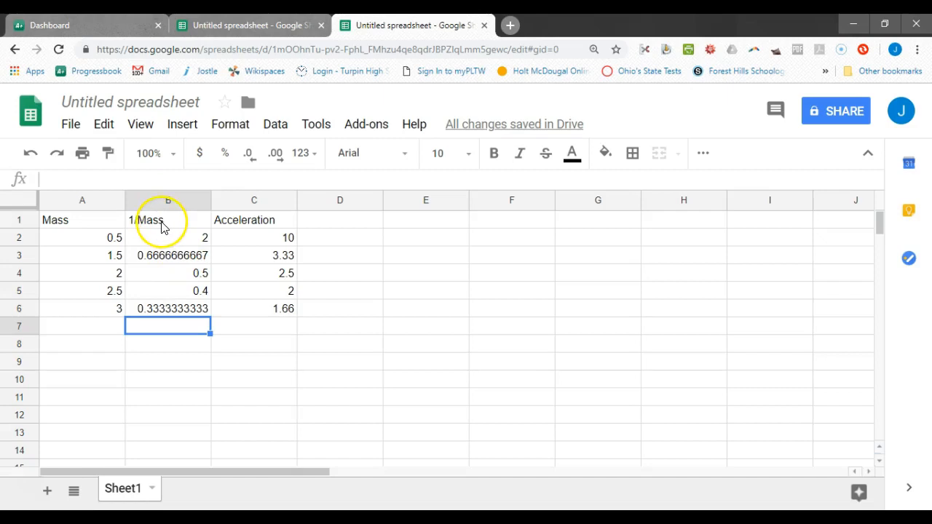
Step: Insert a chart from the 1/Mass and Acceleration data in B1:C6
{"action": "left_click_drag", "start_coordinate": [151, 223], "coordinate": [274, 312]}
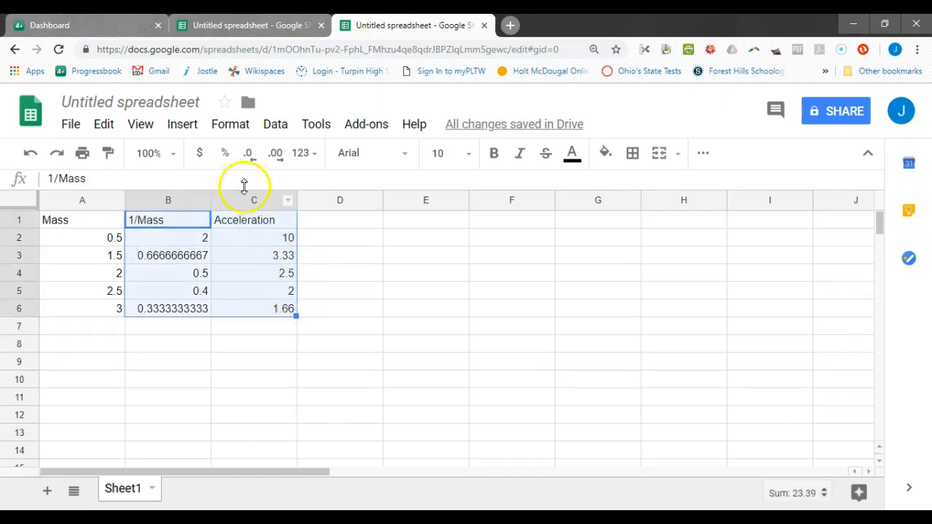
{"action": "left_click", "coordinate": [187, 126]}
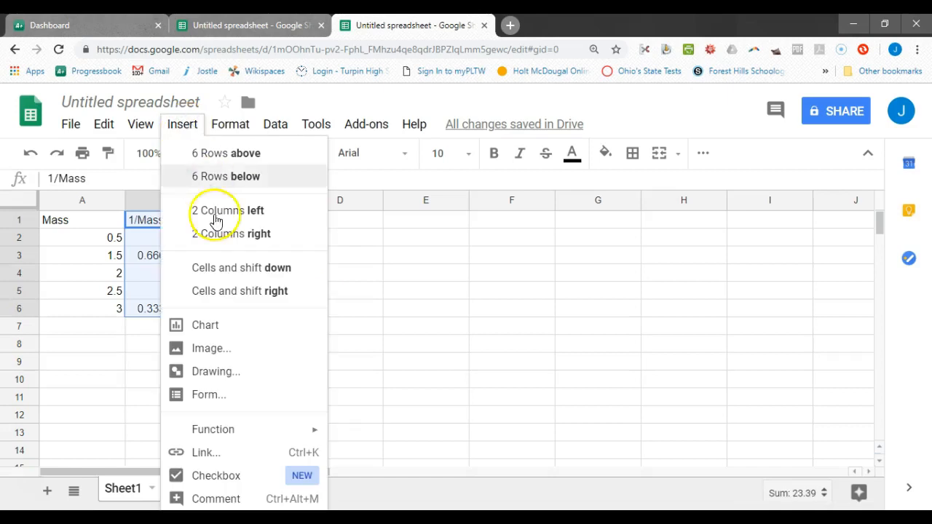
{"action": "left_click", "coordinate": [239, 325]}
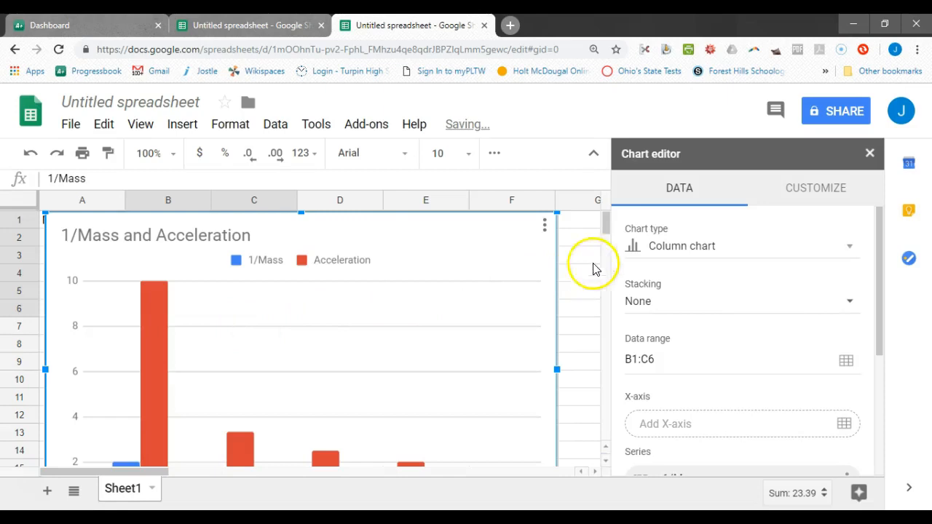
Step: Change the chart type to a scatter chart
{"action": "left_click", "coordinate": [730, 250]}
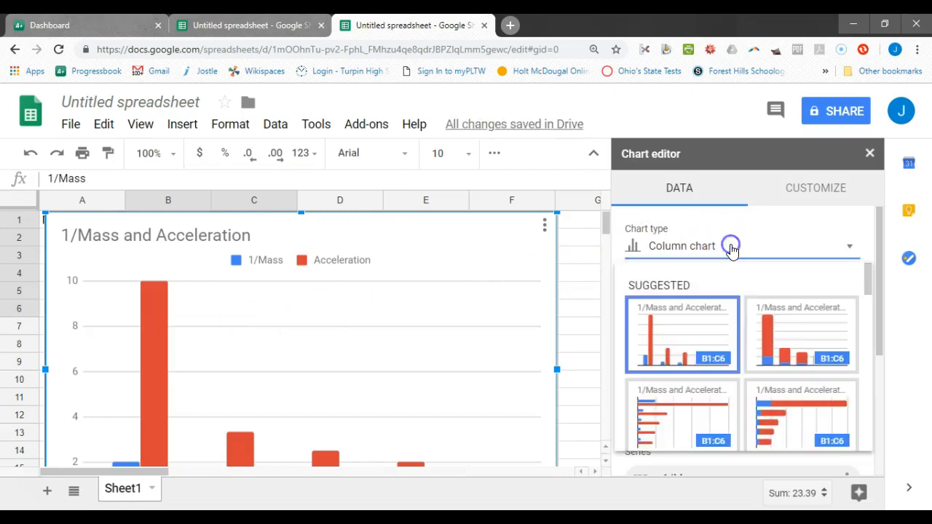
{"action": "scroll", "coordinate": [708, 341], "scroll_direction": "down", "scroll_amount": 6}
{"action": "scroll", "coordinate": [710, 342], "scroll_direction": "down", "scroll_amount": 5}
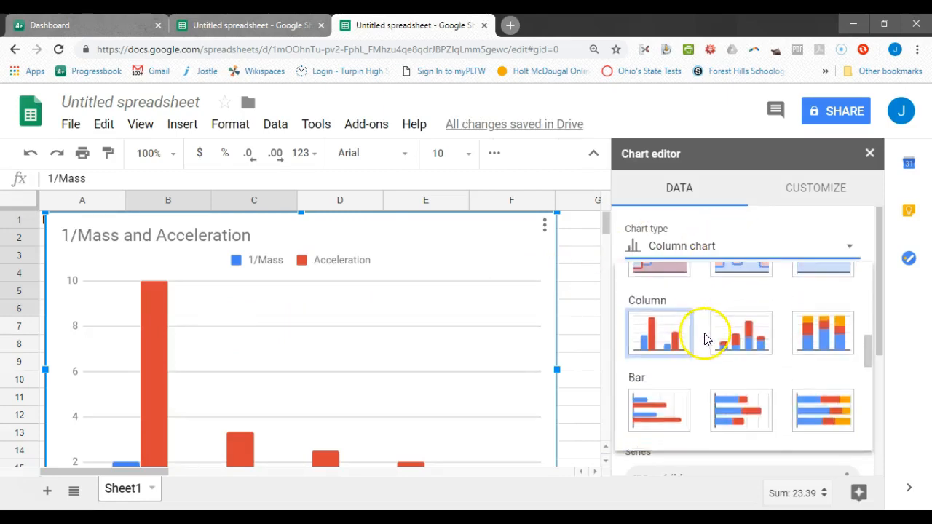
{"action": "left_click", "coordinate": [683, 362]}
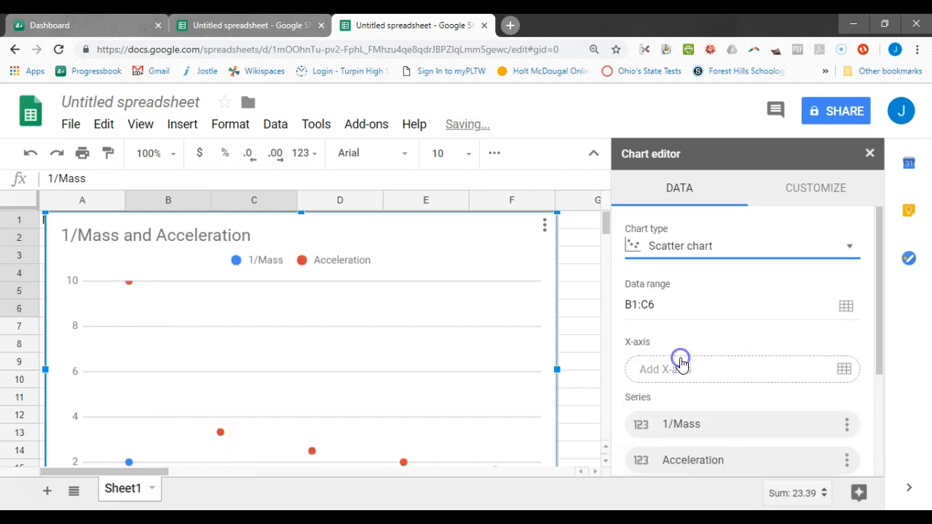
{"action": "scroll", "coordinate": [501, 297], "scroll_direction": "down", "scroll_amount": 1}
{"action": "scroll", "coordinate": [502, 297], "scroll_direction": "up", "scroll_amount": 1}
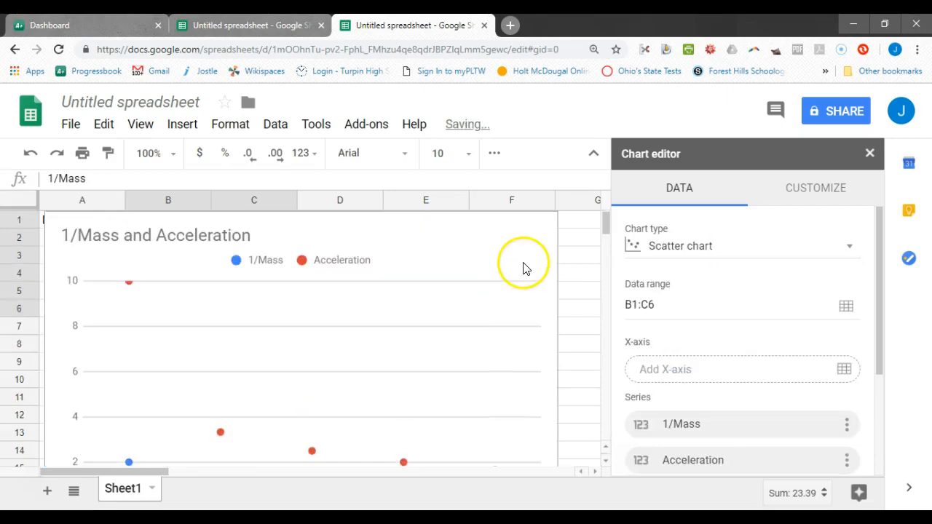
Step: Shrink the scatter chart and place it beside the data table, over columns D to F, so the data stays uncovered
{"action": "left_click", "coordinate": [538, 239]}
{"action": "left_click_drag", "start_coordinate": [557, 211], "coordinate": [245, 320]}
{"action": "left_click_drag", "start_coordinate": [276, 401], "coordinate": [449, 327]}
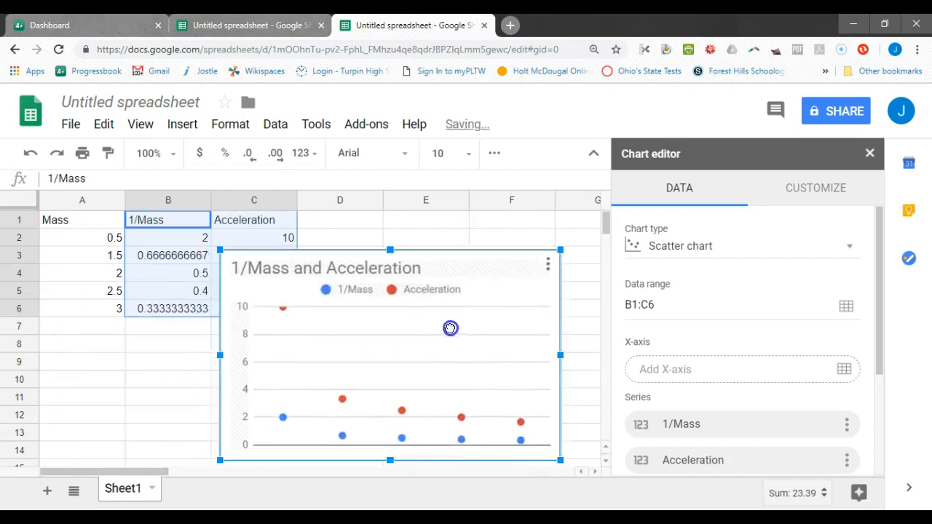
{"action": "left_click_drag", "start_coordinate": [558, 250], "coordinate": [500, 284]}
{"action": "left_click_drag", "start_coordinate": [443, 357], "coordinate": [518, 310]}
{"action": "left_click_drag", "start_coordinate": [594, 227], "coordinate": [566, 243]}
{"action": "left_click_drag", "start_coordinate": [531, 305], "coordinate": [542, 291]}
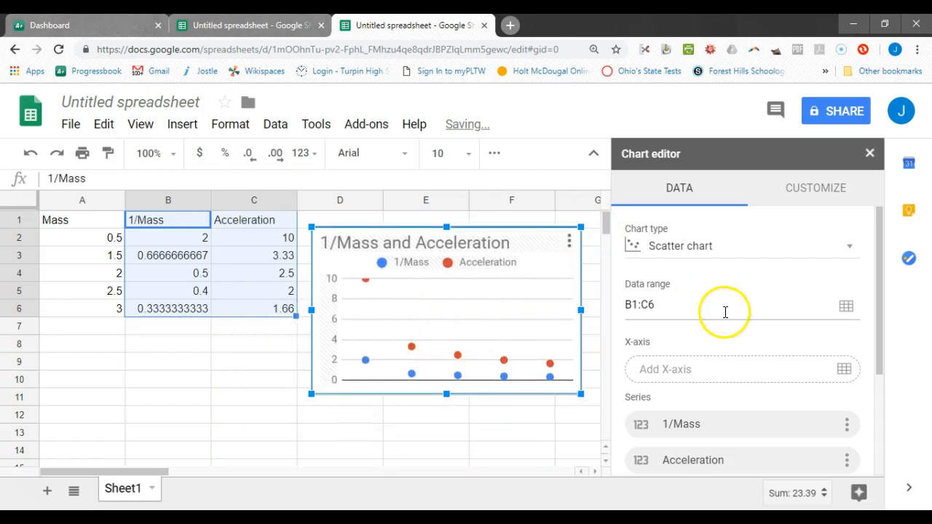
Step: Set the scatter chart's X-axis to the 1/Mass data in B1:B6
{"action": "left_click", "coordinate": [844, 373]}
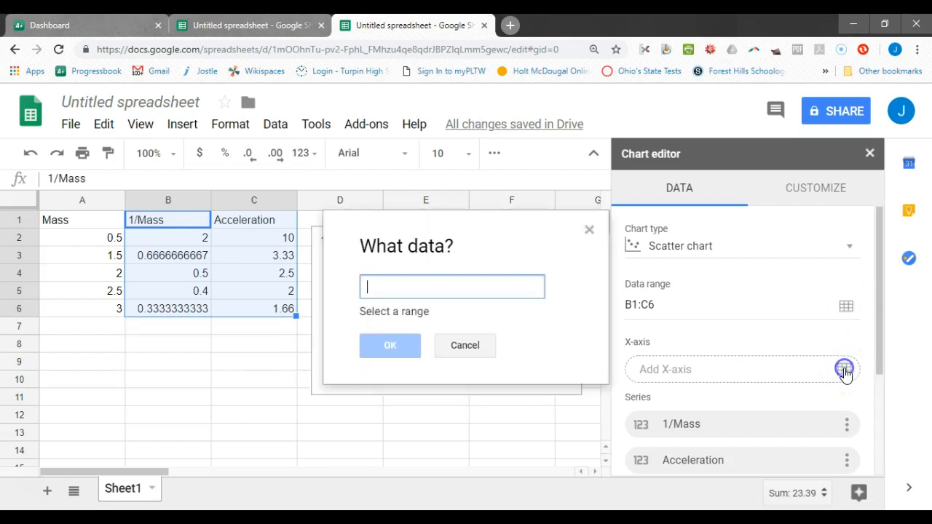
{"action": "left_click_drag", "start_coordinate": [150, 215], "coordinate": [150, 308]}
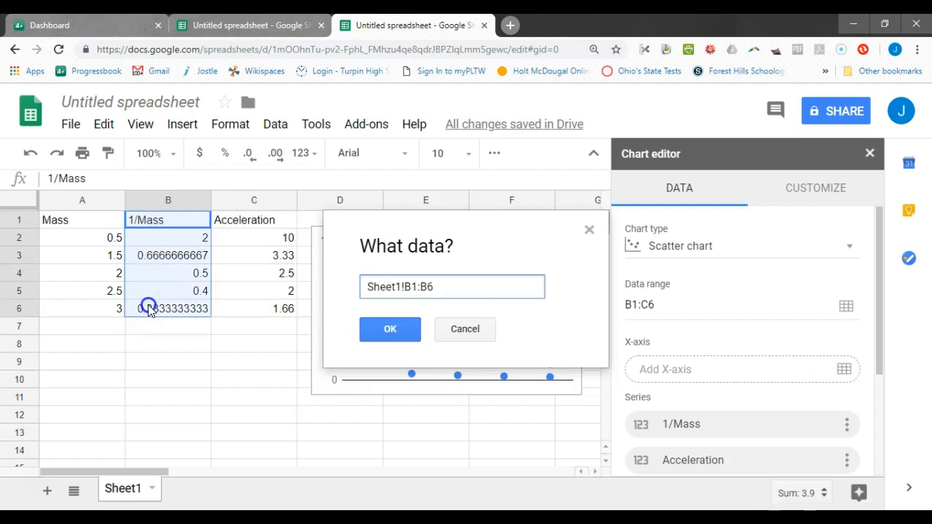
{"action": "left_click", "coordinate": [390, 329]}
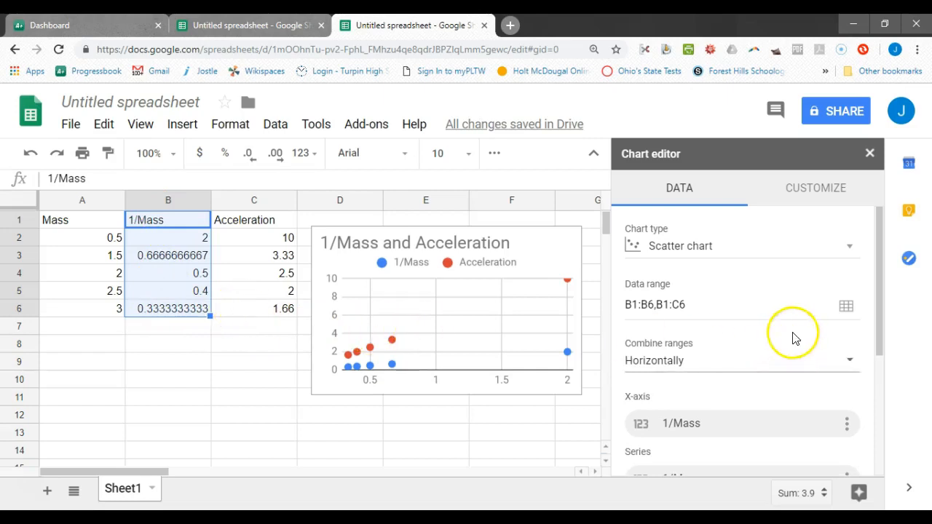
Step: Remove the 1/Mass series from the chart so only Acceleration is plotted against the X-axis
{"action": "scroll", "coordinate": [775, 405], "scroll_direction": "down", "scroll_amount": 1}
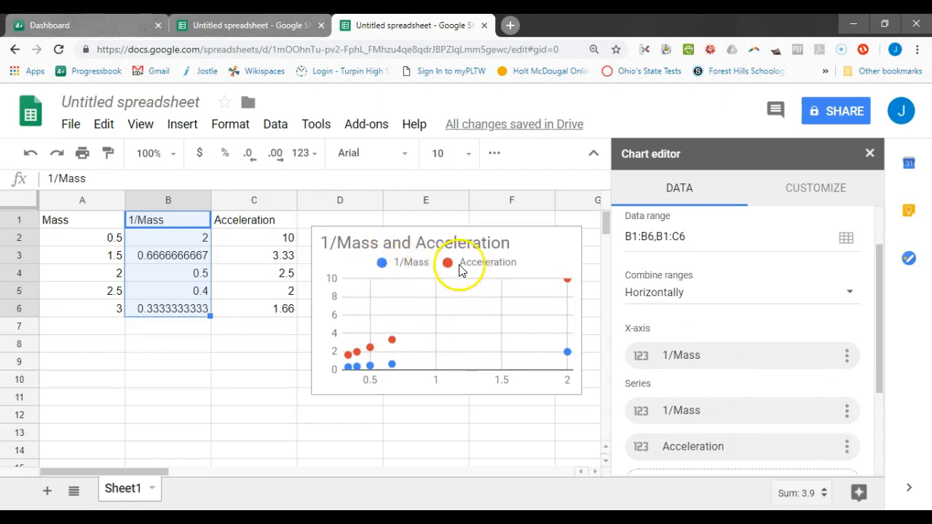
{"action": "left_click", "coordinate": [847, 414]}
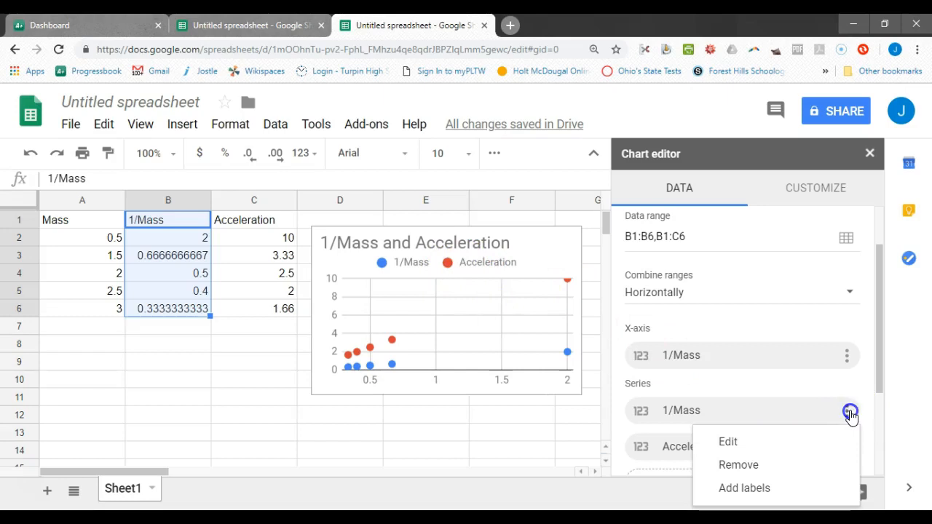
{"action": "left_click", "coordinate": [828, 459]}
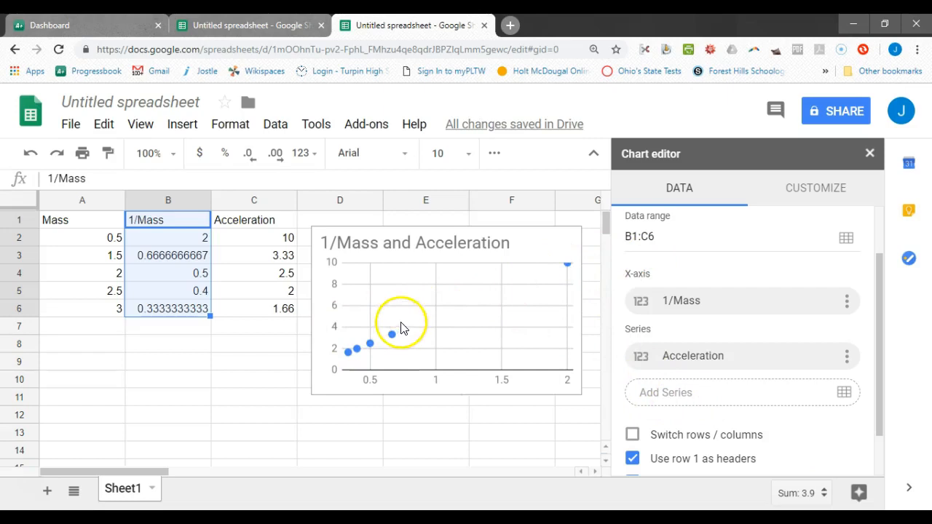
{"action": "scroll", "coordinate": [762, 364], "scroll_direction": "down", "scroll_amount": 2}
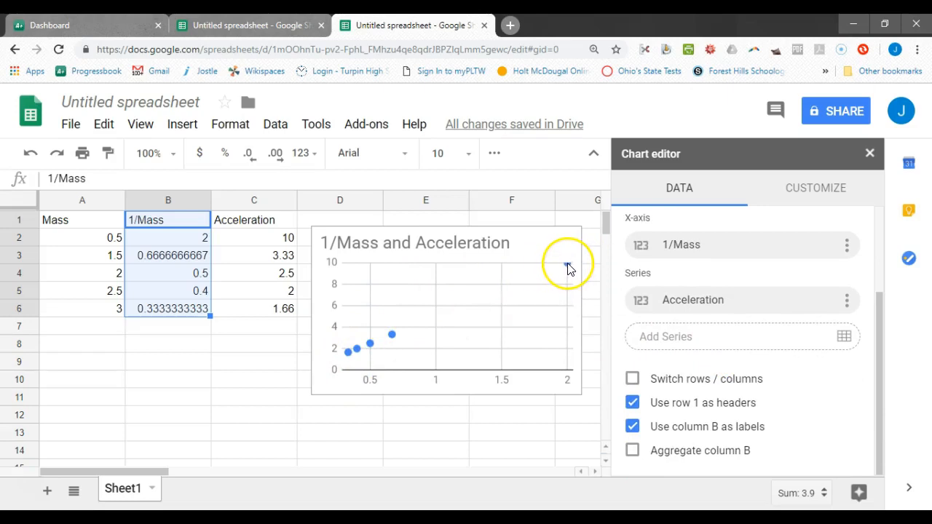
Step: Set the chart's horizontal axis range to a minimum of 0 and a maximum of 2.5
{"action": "left_click", "coordinate": [801, 185]}
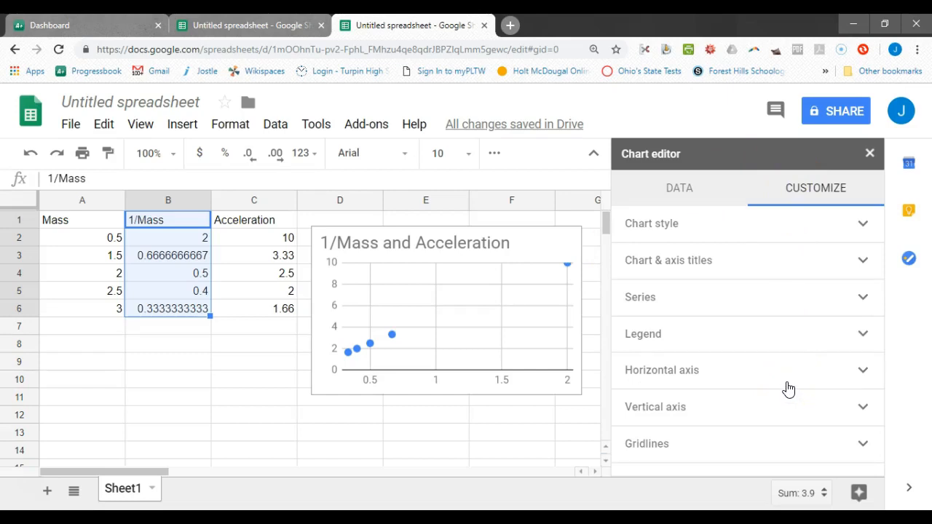
{"action": "left_click", "coordinate": [862, 373]}
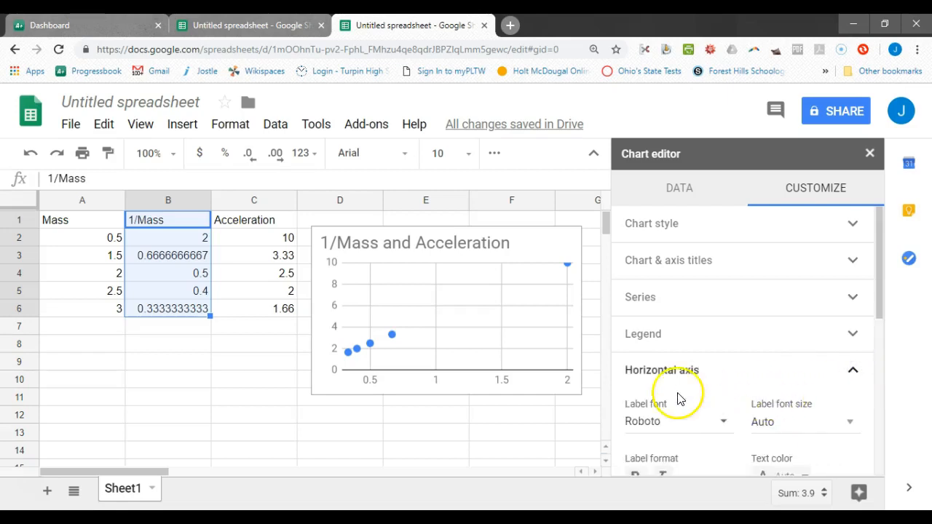
{"action": "scroll", "coordinate": [707, 400], "scroll_direction": "down", "scroll_amount": 4}
{"action": "left_click", "coordinate": [674, 320]}
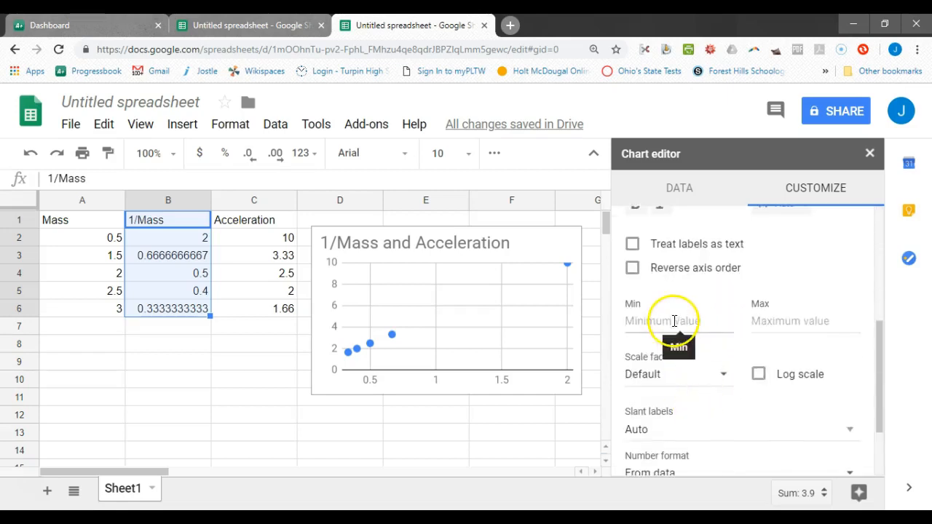
{"action": "left_click", "coordinate": [796, 321]}
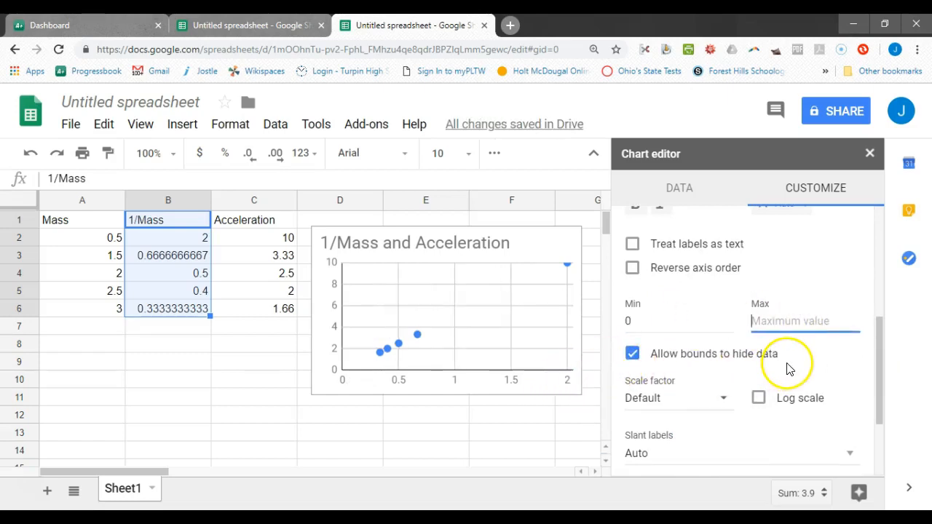
{"action": "type", "text": "2.5"}
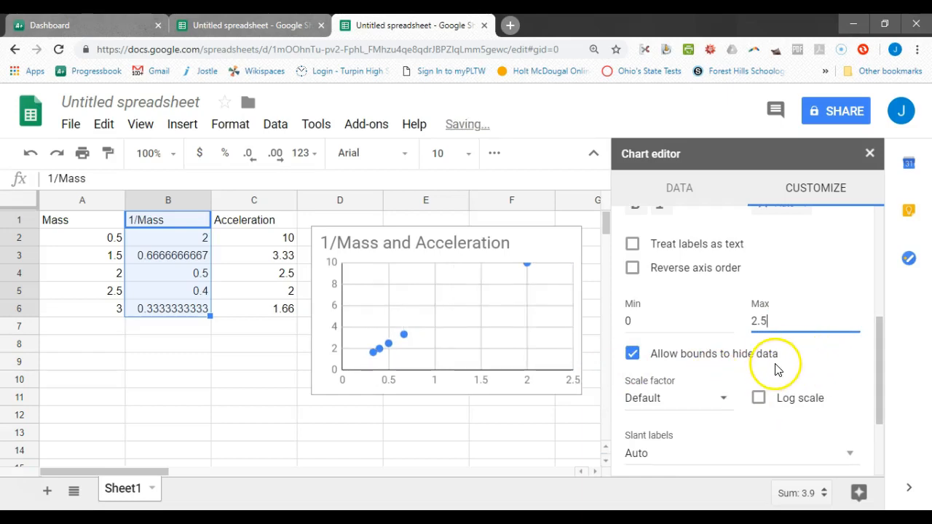
{"action": "scroll", "coordinate": [854, 289], "scroll_direction": "up", "scroll_amount": 4}
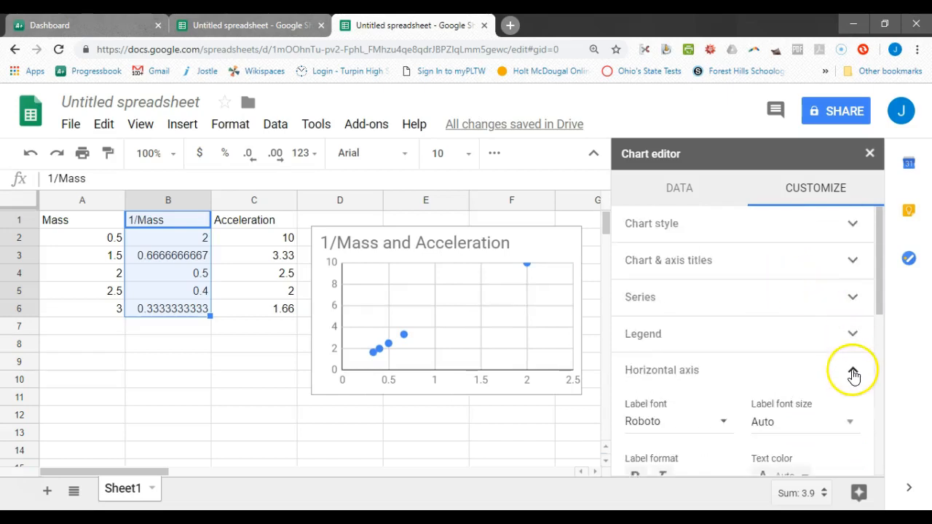
{"action": "left_click", "coordinate": [854, 375]}
Step: Set the chart's vertical axis range to a minimum of 0 and a maximum of 12
{"action": "left_click", "coordinate": [863, 412]}
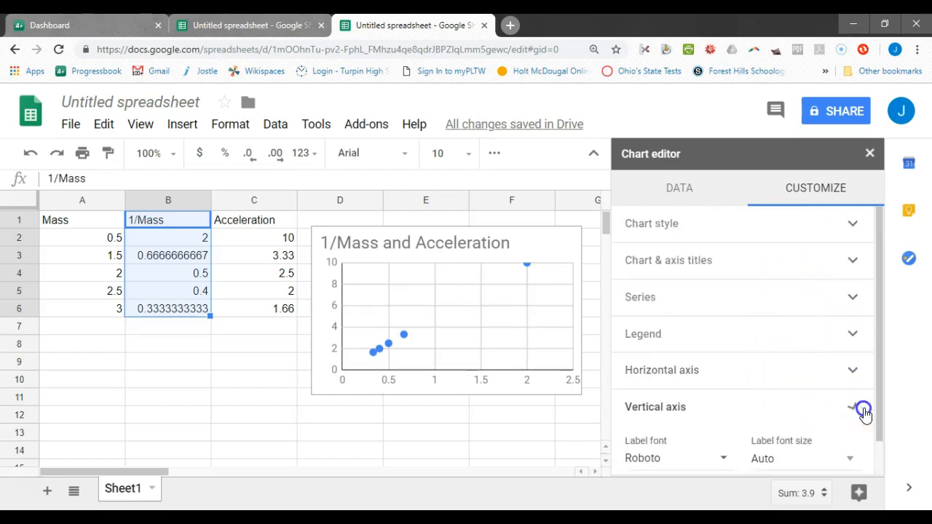
{"action": "scroll", "coordinate": [765, 375], "scroll_direction": "down", "scroll_amount": 5}
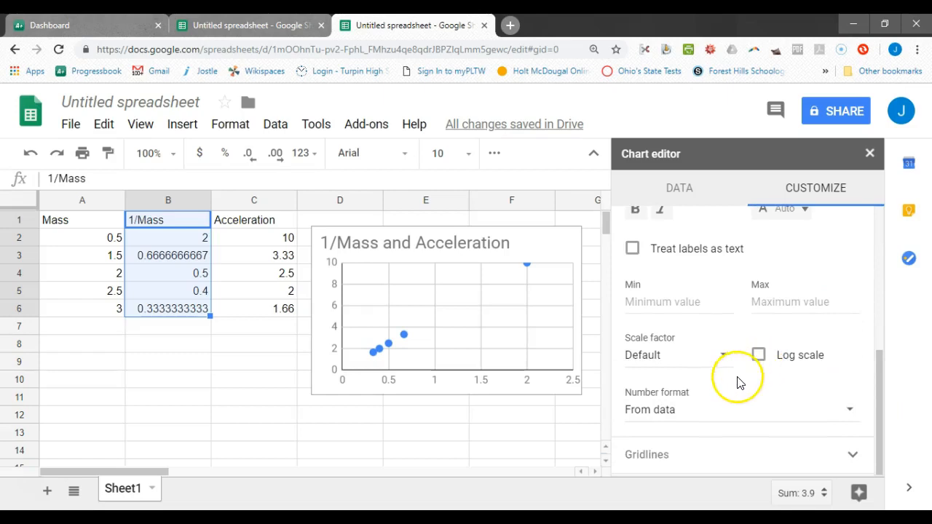
{"action": "left_click", "coordinate": [653, 299]}
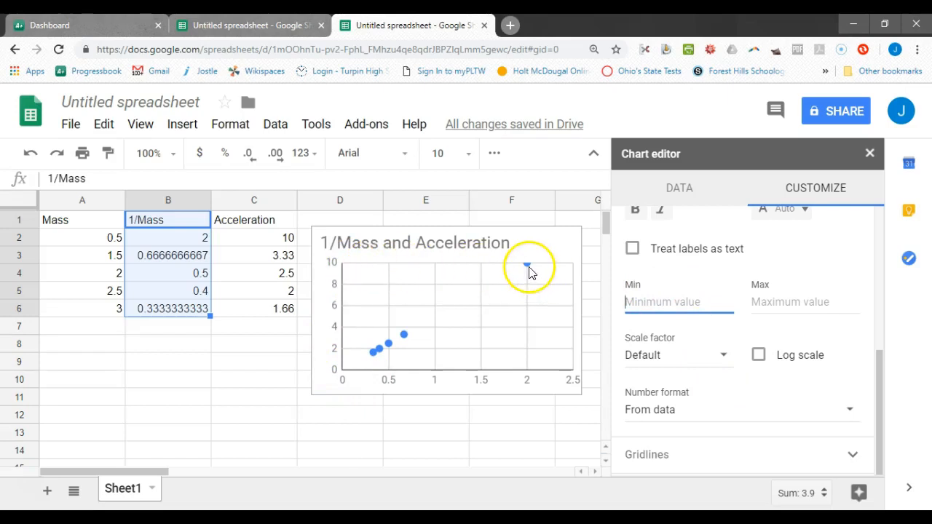
{"action": "type", "text": "0"}
{"action": "left_click", "coordinate": [789, 308]}
{"action": "type", "text": "12"}
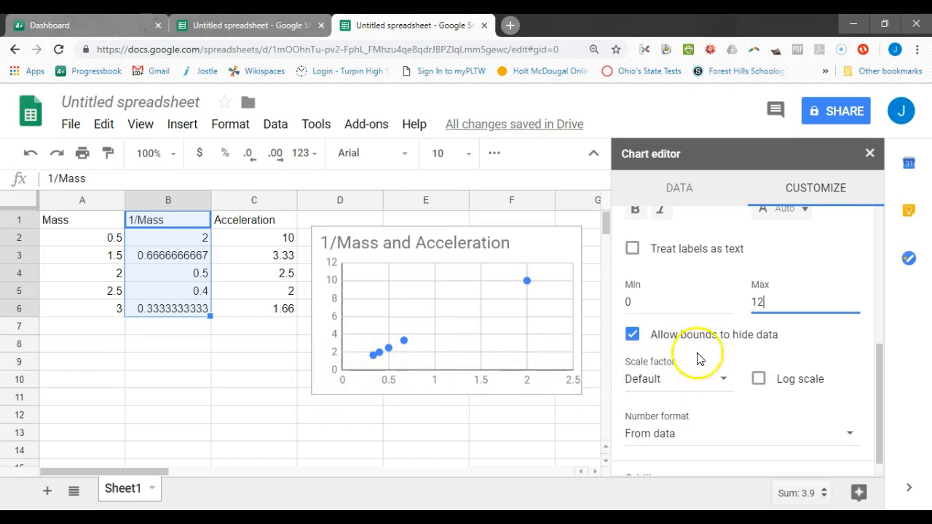
{"action": "scroll", "coordinate": [762, 406], "scroll_direction": "down", "scroll_amount": 1}
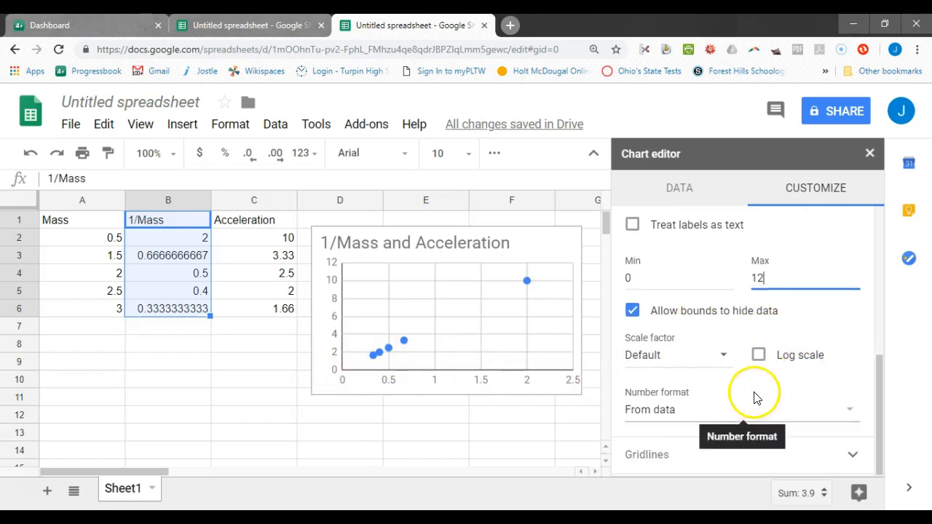
{"action": "scroll", "coordinate": [801, 350], "scroll_direction": "up", "scroll_amount": 2}
{"action": "scroll", "coordinate": [718, 327], "scroll_direction": "up", "scroll_amount": 2}
{"action": "scroll", "coordinate": [767, 306], "scroll_direction": "up", "scroll_amount": 1}
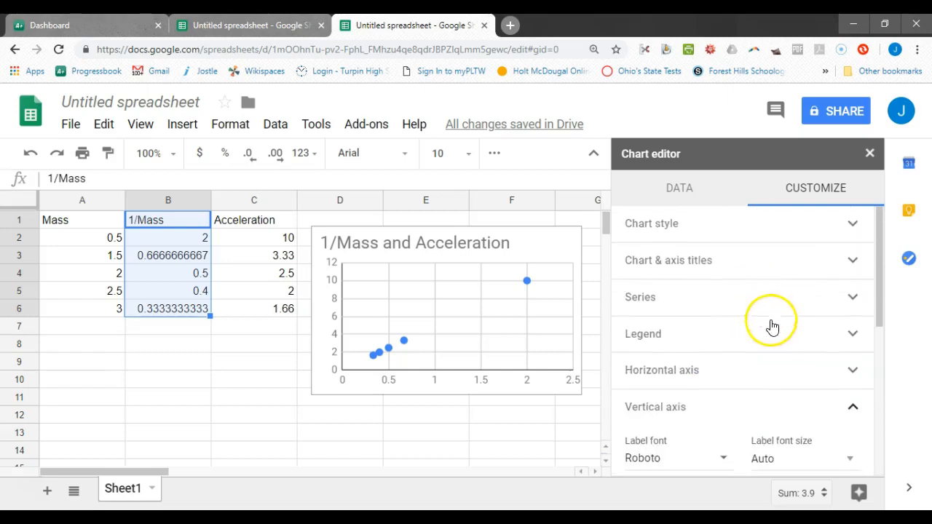
{"action": "left_click", "coordinate": [854, 304]}
{"action": "scroll", "coordinate": [810, 327], "scroll_direction": "down", "scroll_amount": 3}
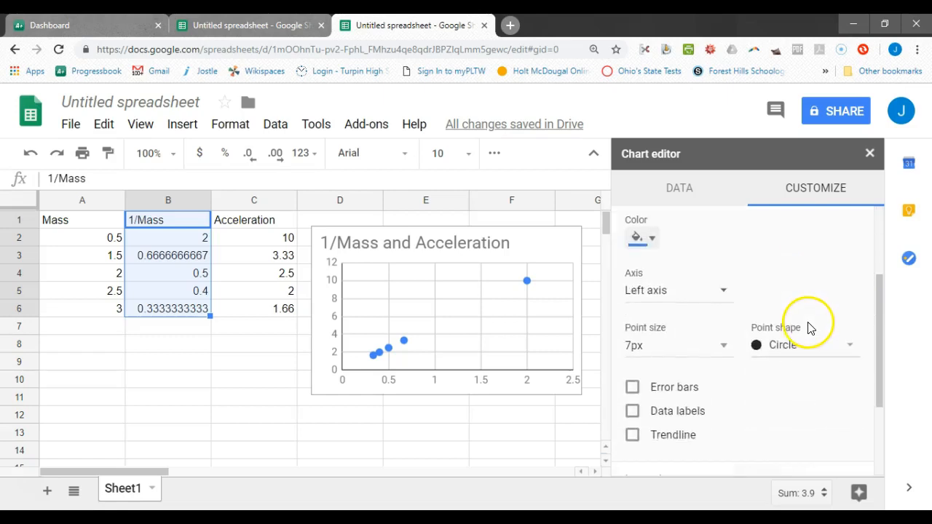
{"action": "scroll", "coordinate": [729, 376], "scroll_direction": "up", "scroll_amount": 3}
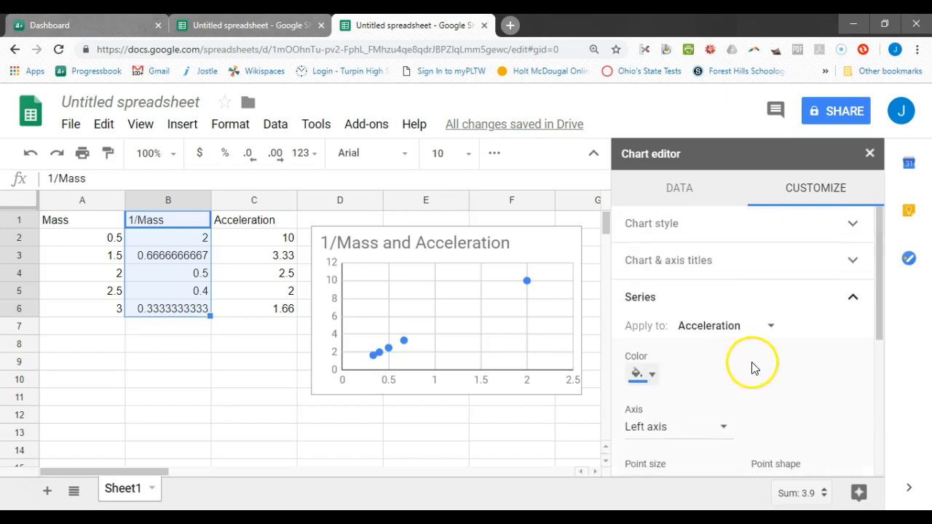
Step: Title the chart's horizontal axis "1/ mass"
{"action": "left_click", "coordinate": [850, 266]}
{"action": "scroll", "coordinate": [781, 307], "scroll_direction": "down", "scroll_amount": 1}
{"action": "scroll", "coordinate": [776, 304], "scroll_direction": "up", "scroll_amount": 1}
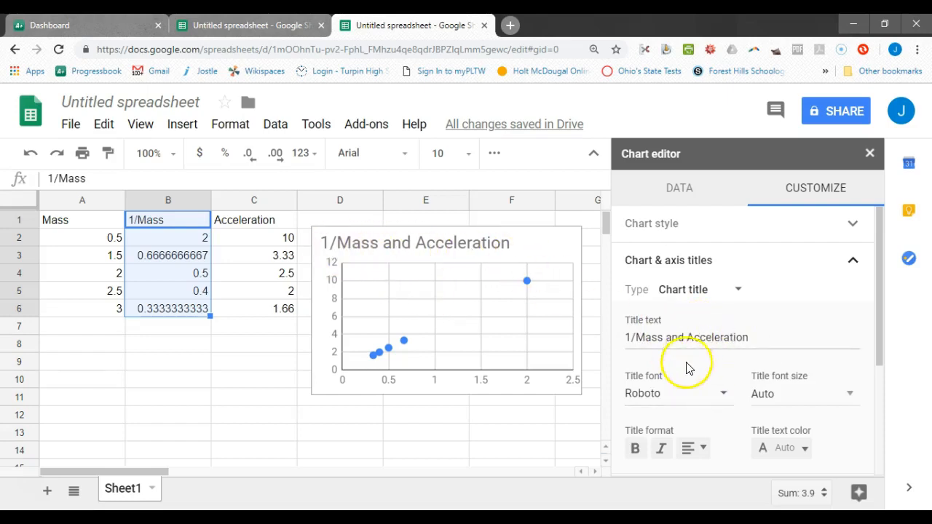
{"action": "left_click", "coordinate": [677, 290]}
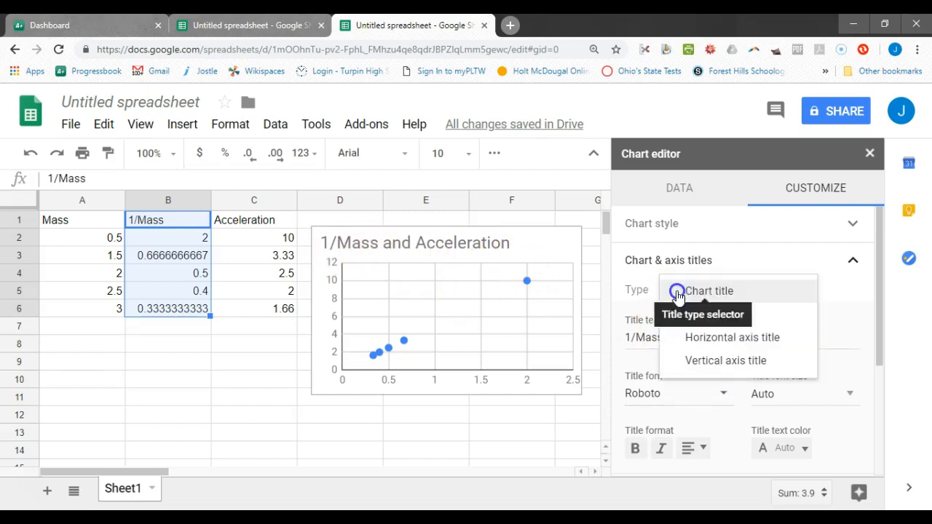
{"action": "left_click", "coordinate": [732, 346]}
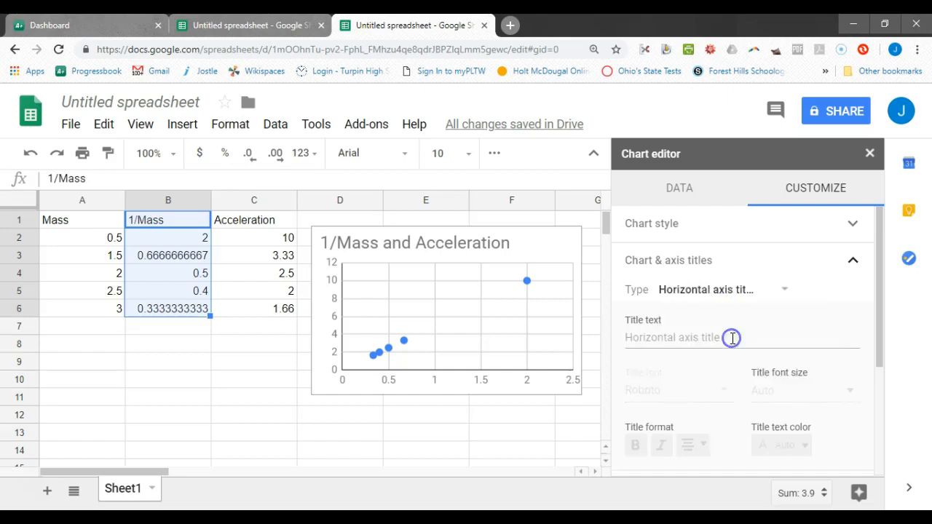
{"action": "left_click", "coordinate": [658, 339]}
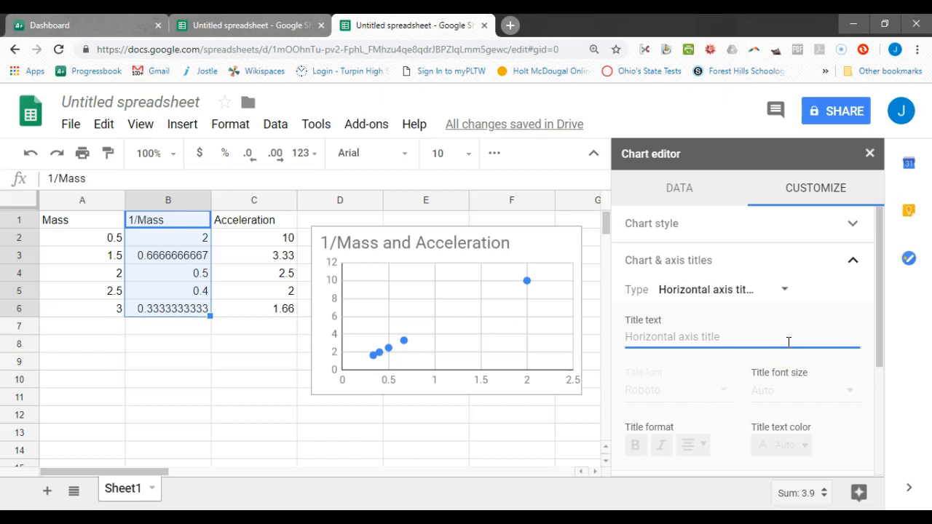
{"action": "type", "text": "1"}
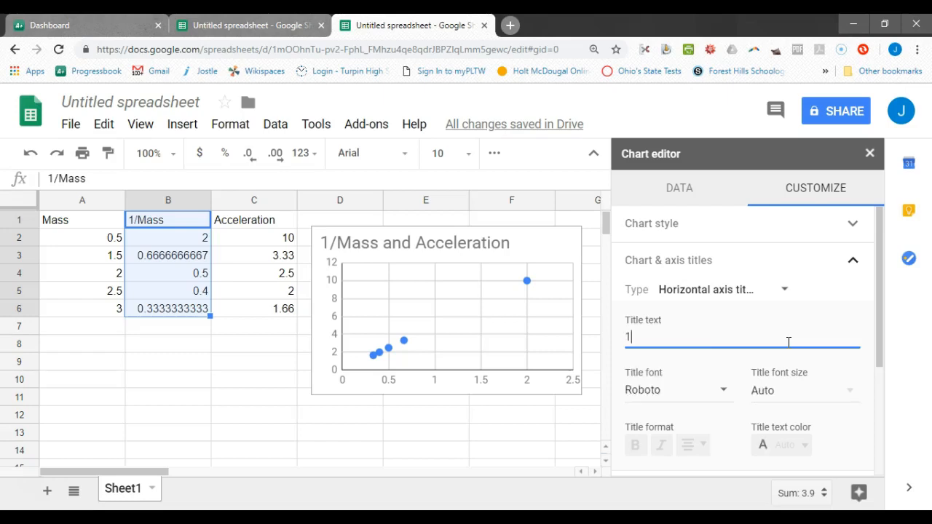
{"action": "type", "text": "/ mass"}
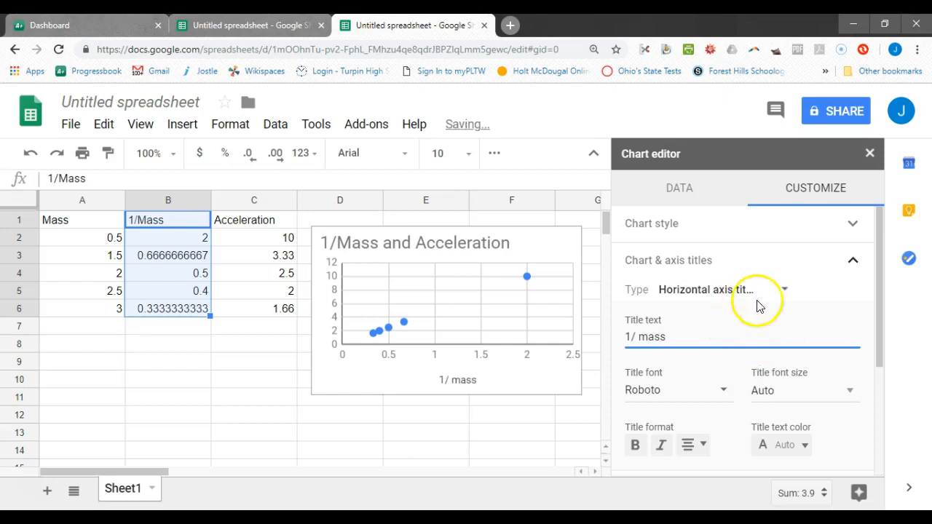
Step: Title the chart's vertical axis "Acceleration"
{"action": "left_click", "coordinate": [710, 289]}
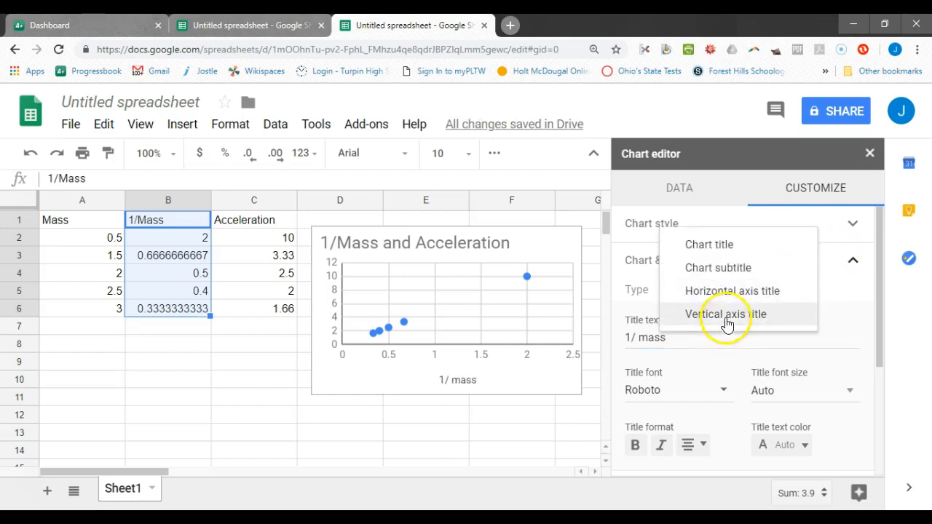
{"action": "left_click", "coordinate": [726, 321]}
{"action": "left_click", "coordinate": [692, 335]}
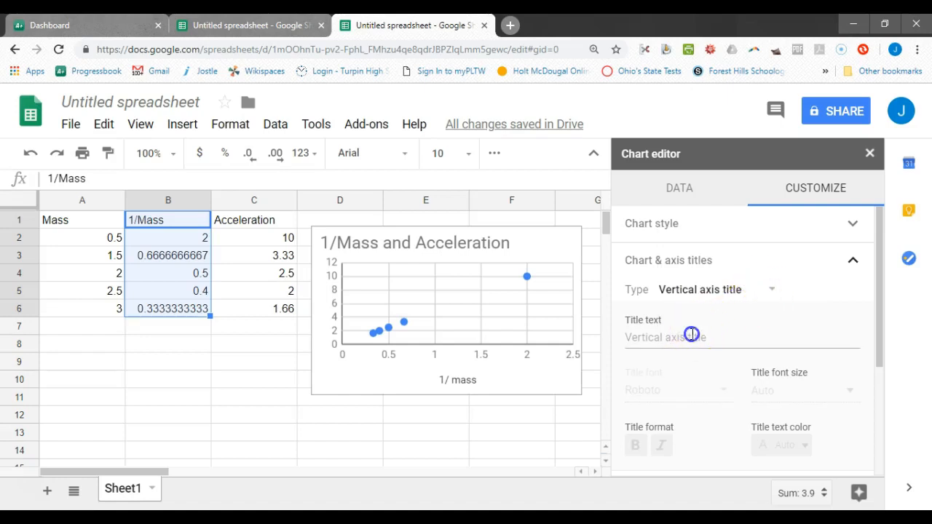
{"action": "type", "text": "Acceleration"}
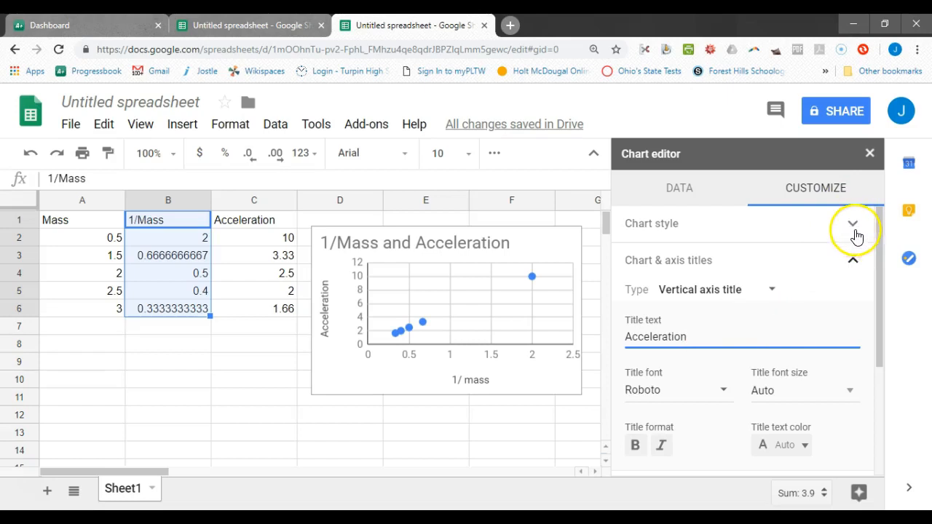
{"action": "left_click", "coordinate": [853, 263]}
Step: Add a trendline to the Acceleration series
{"action": "left_click", "coordinate": [864, 298]}
{"action": "scroll", "coordinate": [762, 369], "scroll_direction": "down", "scroll_amount": 2}
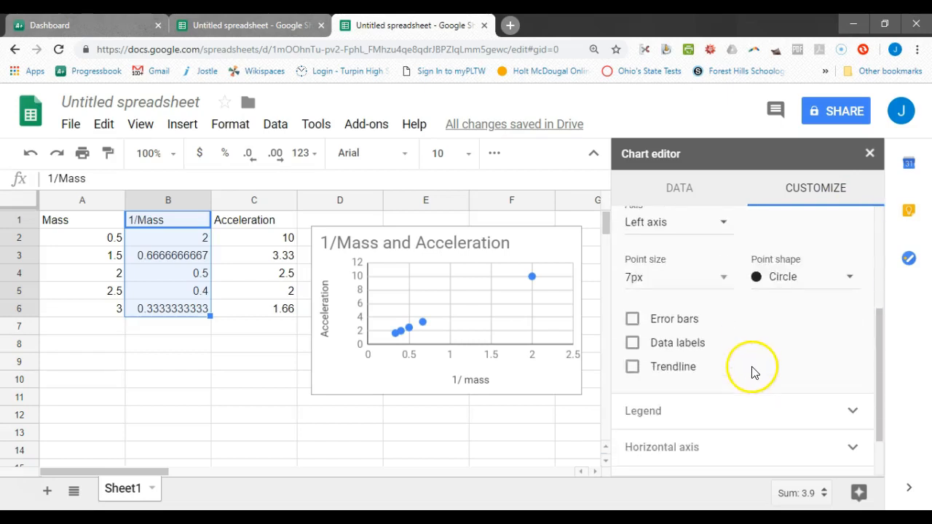
{"action": "left_click", "coordinate": [634, 367]}
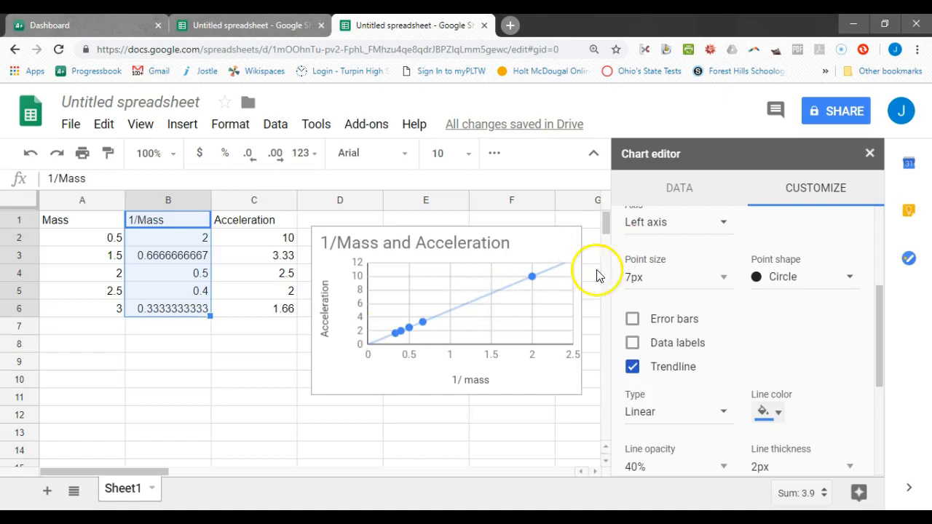
Step: Label the Acceleration trendline with its equation using the Use Equation option
{"action": "scroll", "coordinate": [762, 334], "scroll_direction": "down", "scroll_amount": 1}
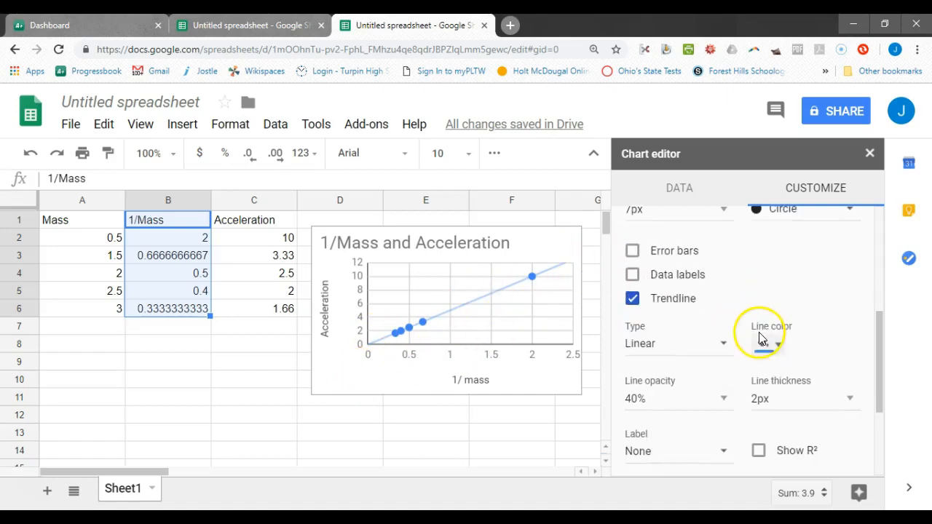
{"action": "scroll", "coordinate": [762, 337], "scroll_direction": "down", "scroll_amount": 2}
{"action": "scroll", "coordinate": [738, 308], "scroll_direction": "down", "scroll_amount": 1}
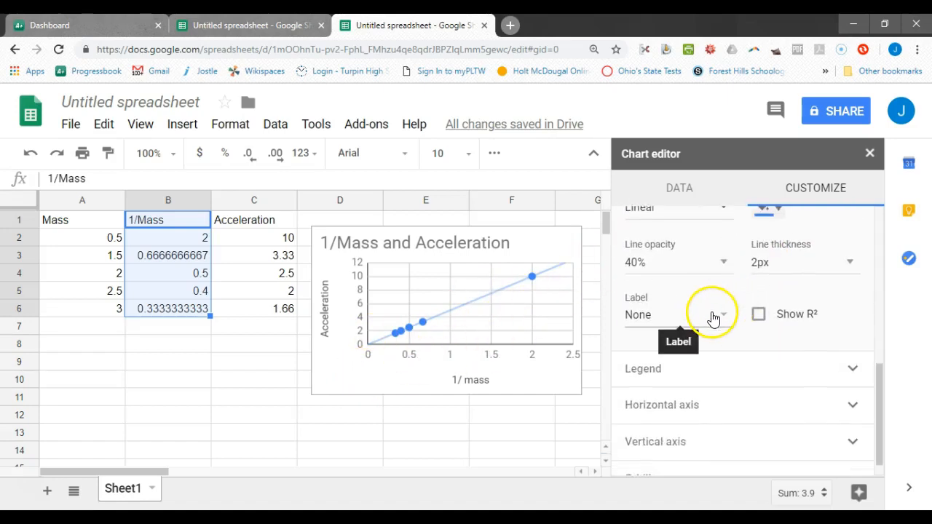
{"action": "scroll", "coordinate": [722, 277], "scroll_direction": "up", "scroll_amount": 1}
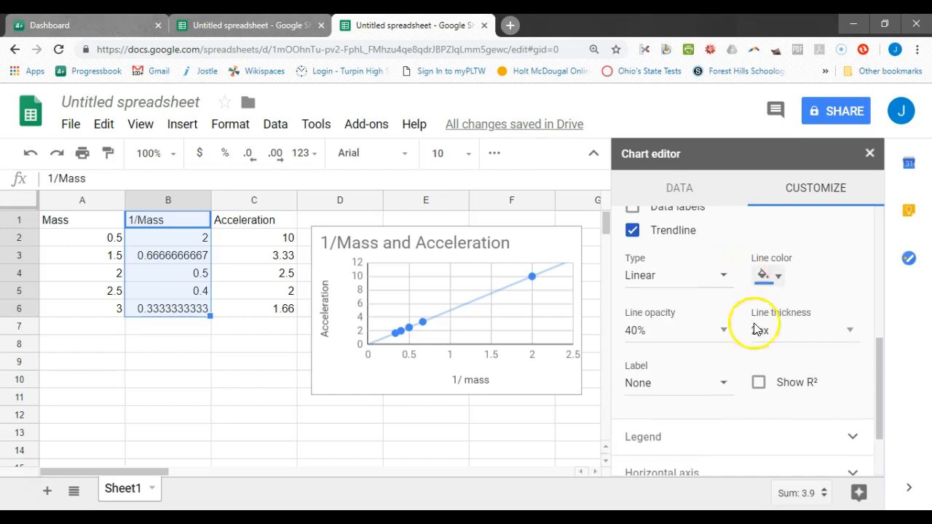
{"action": "scroll", "coordinate": [760, 355], "scroll_direction": "down", "scroll_amount": 1}
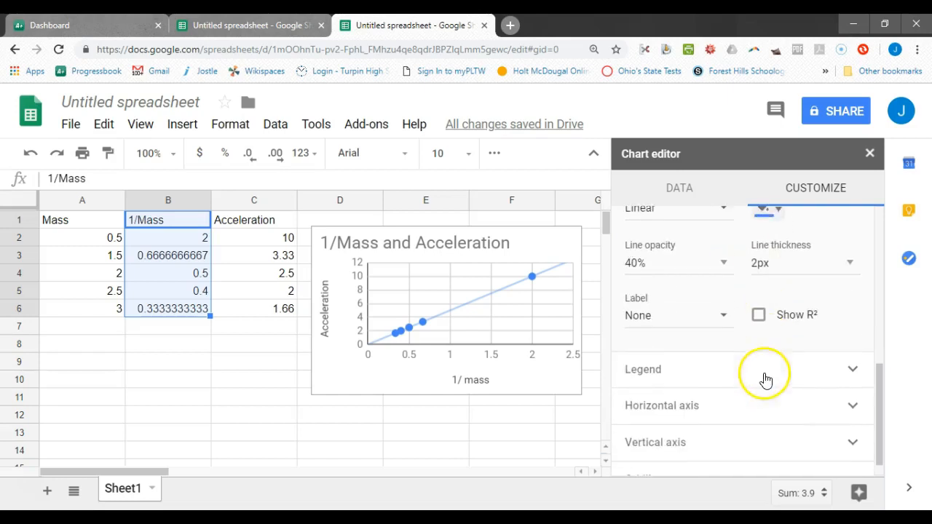
{"action": "left_click", "coordinate": [725, 319]}
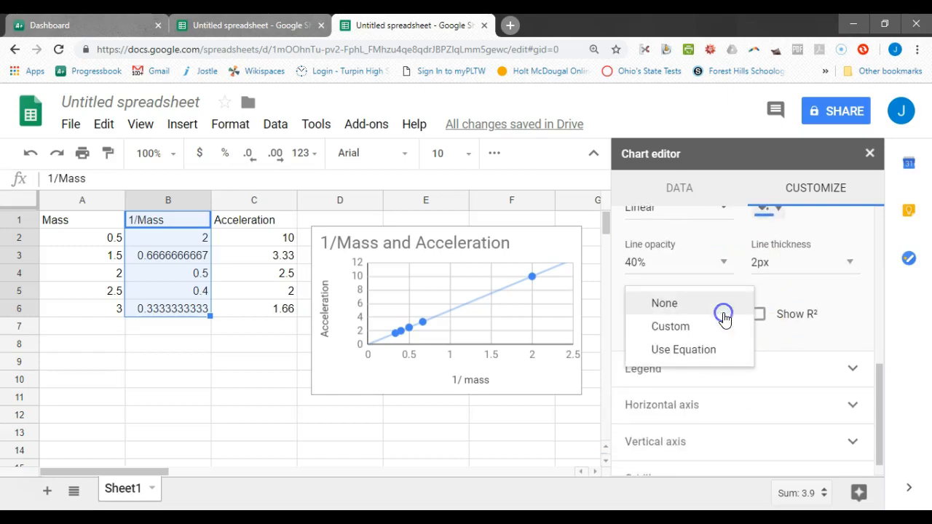
{"action": "left_click", "coordinate": [713, 353]}
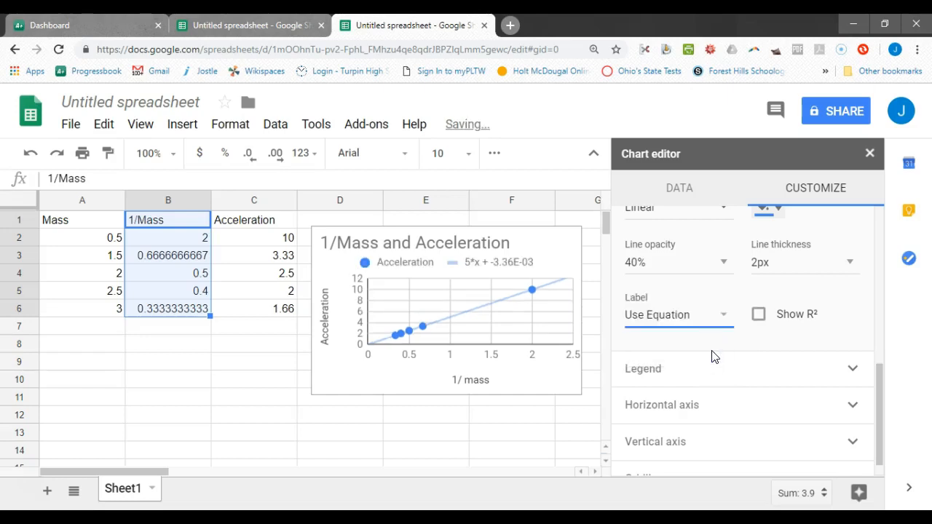